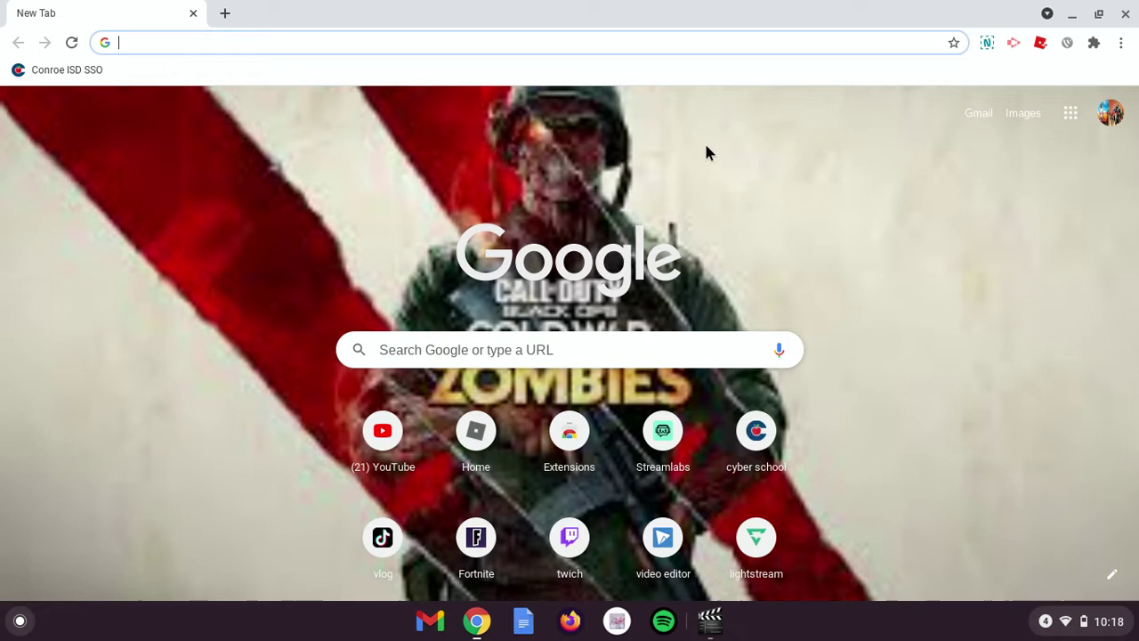
- Search Google for 'streamlabs ob', then change the query to 'streamlabs.com' to load the site
type("strea")
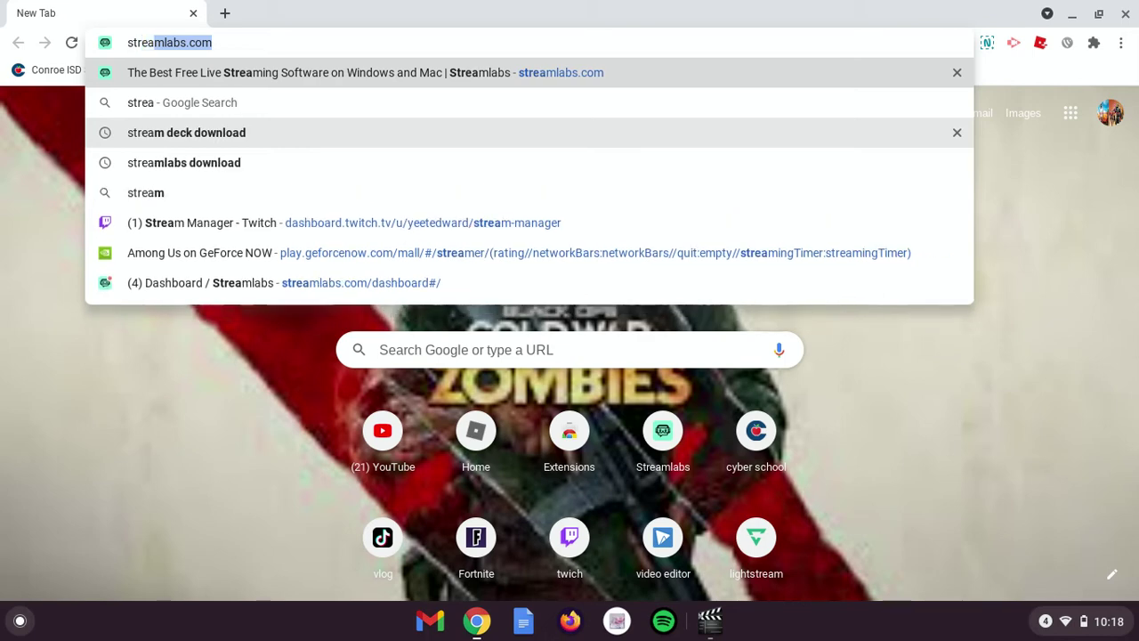
type("mlab")
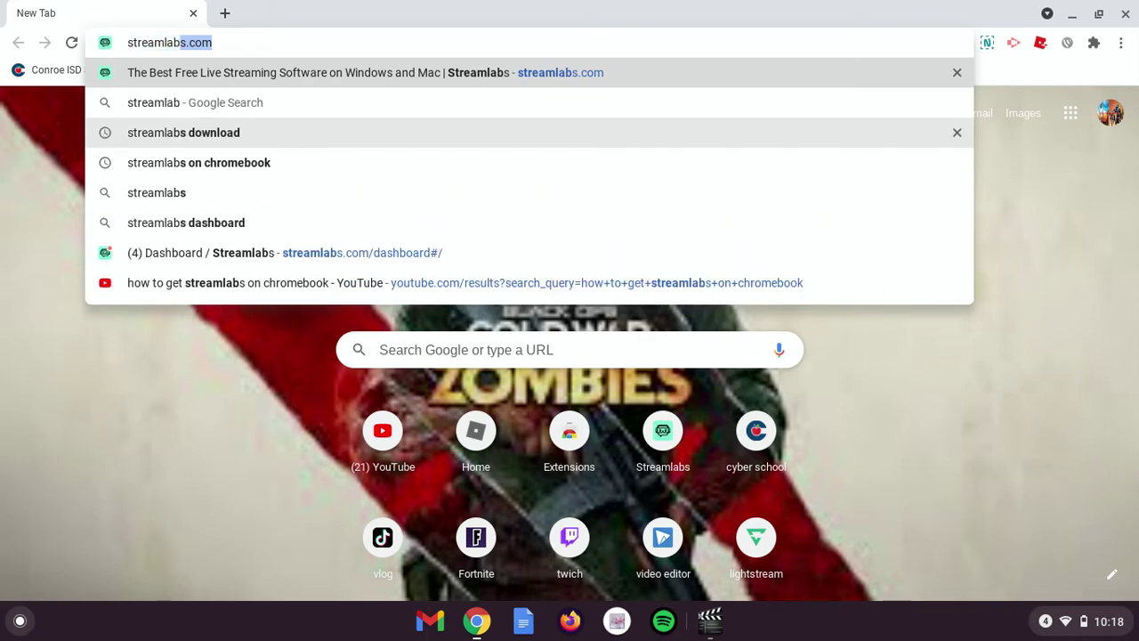
type("s o")
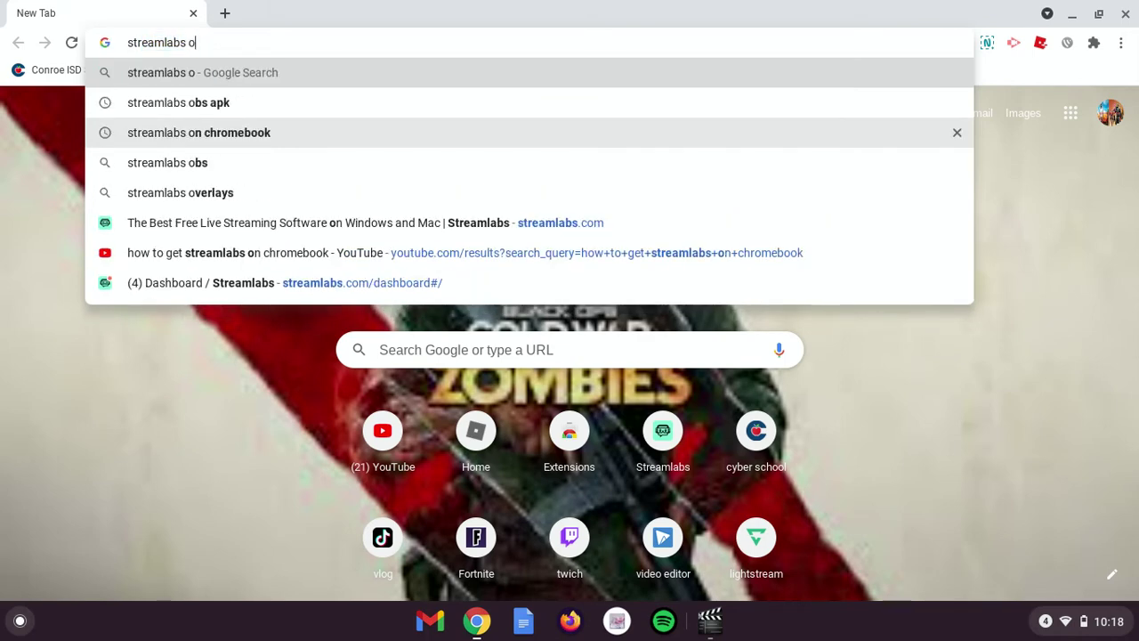
type("b")
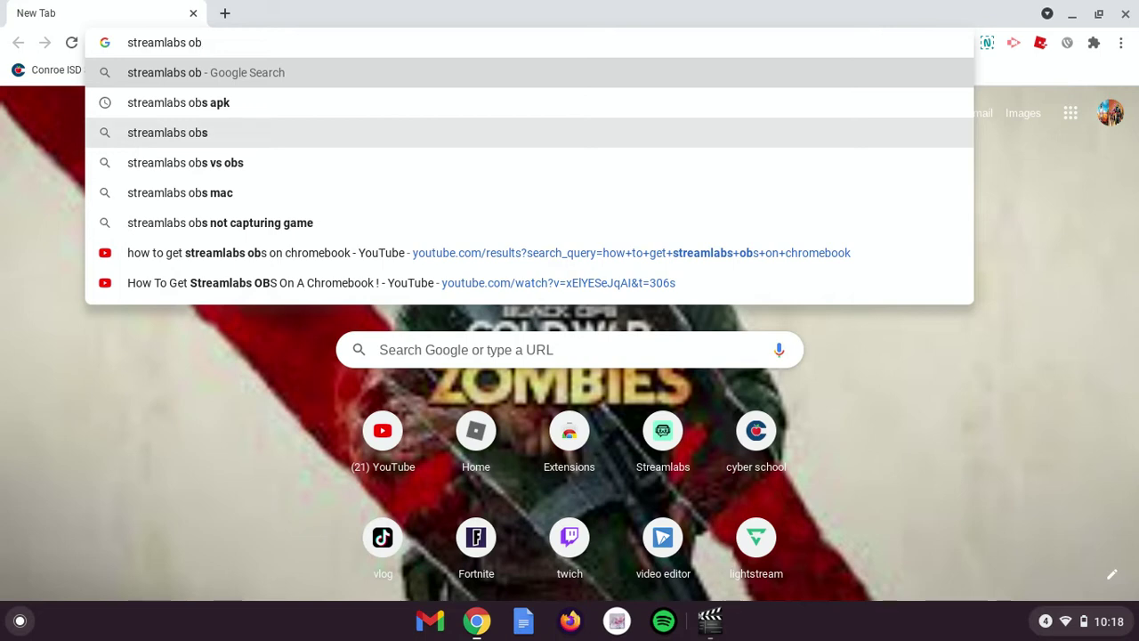
key("Return")
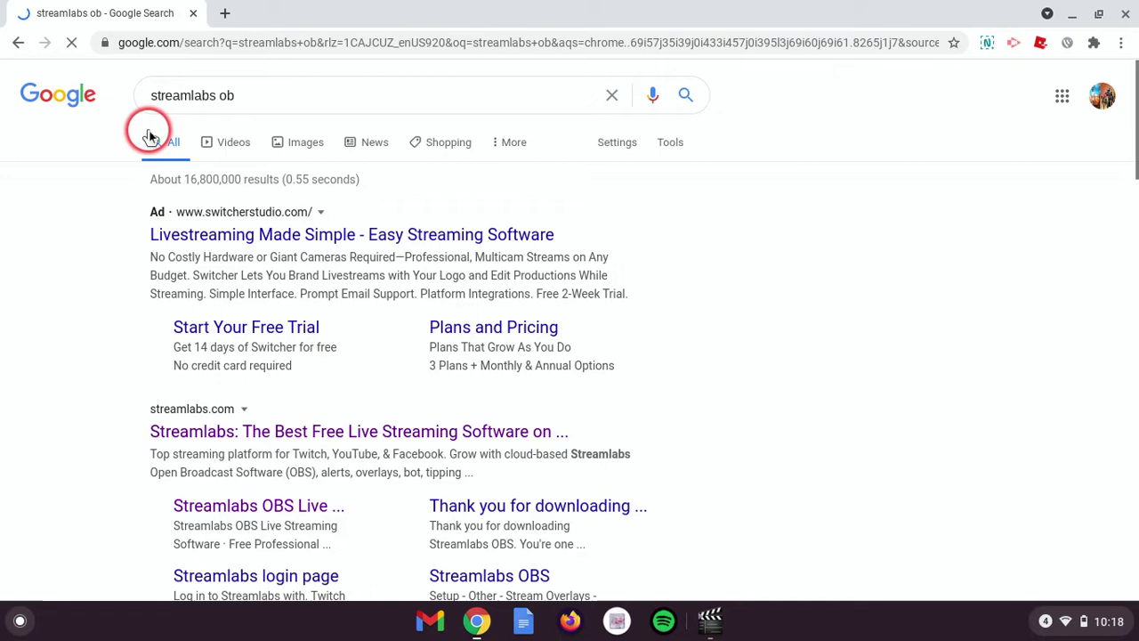
left_click(259, 109)
key("BackSpace")
key("BackSpace")
key("BackSpace")
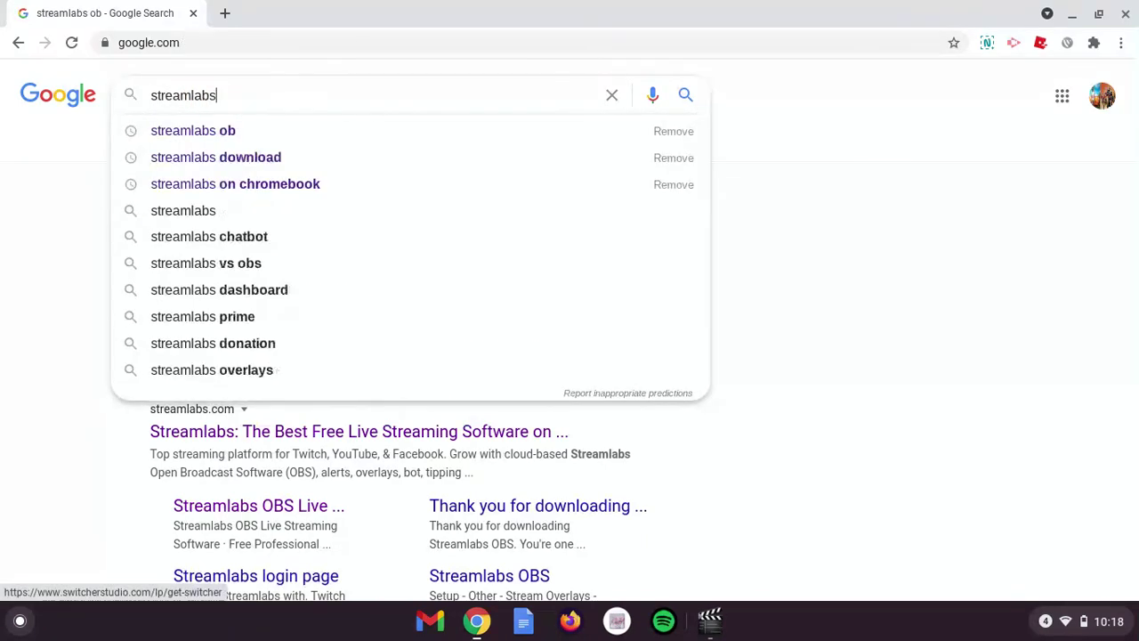
type(".com")
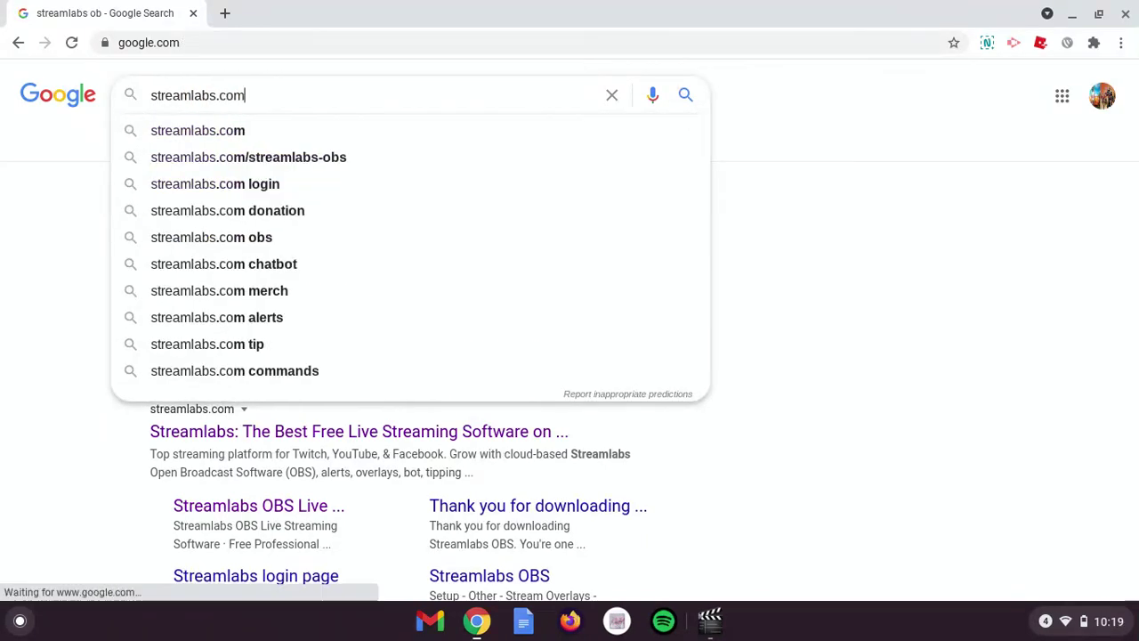
key("Return")
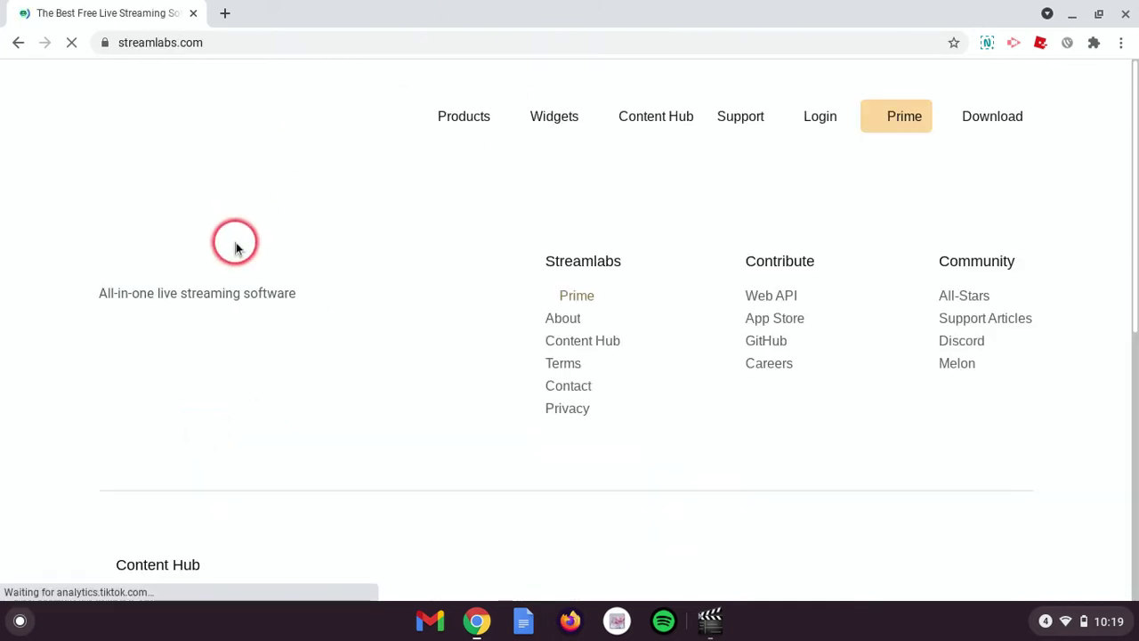
- Download the roughly 230 MB Streamlabs OBS installer from the homepage and show it in Downloads
scroll(526, 203, "down", 1)
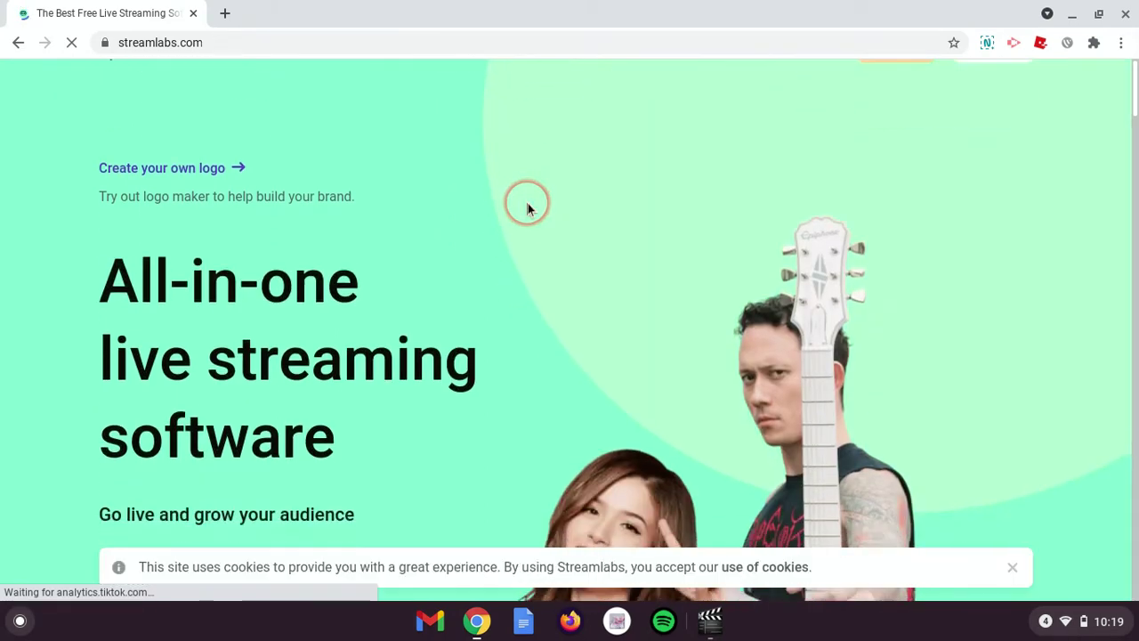
scroll(527, 207, "down", 2)
scroll(223, 394, "down", 1)
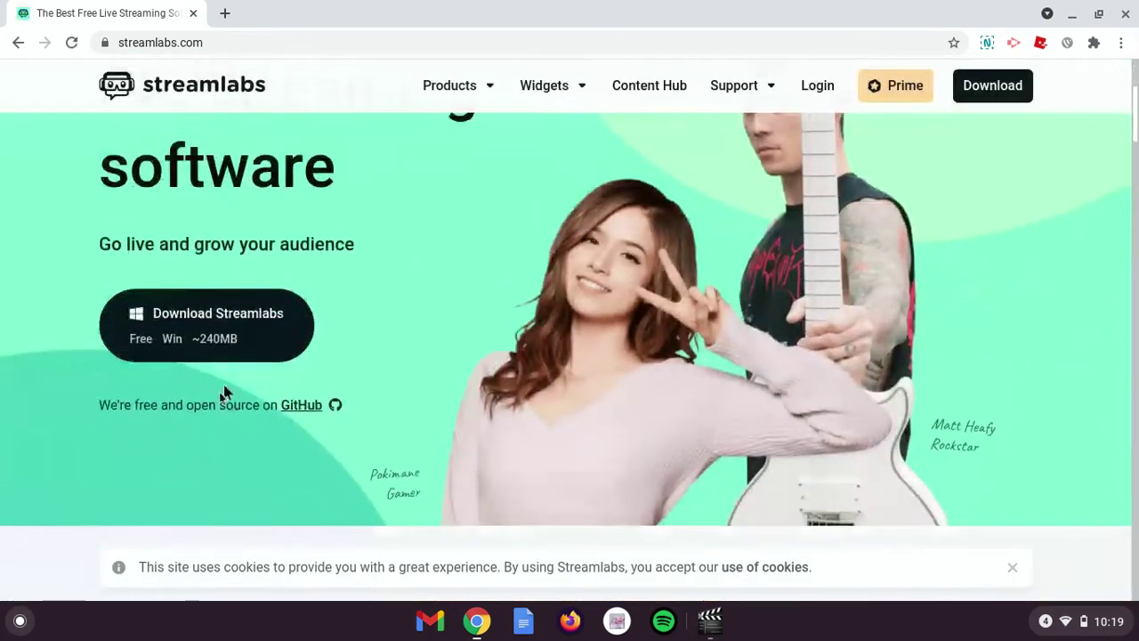
left_click(218, 345)
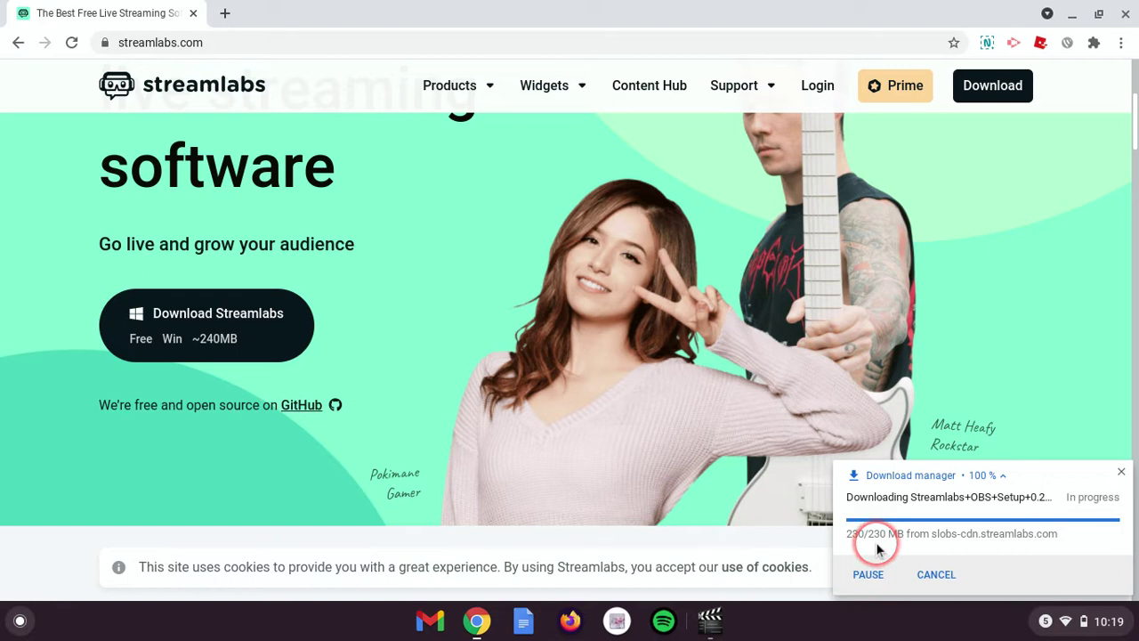
left_click(907, 577)
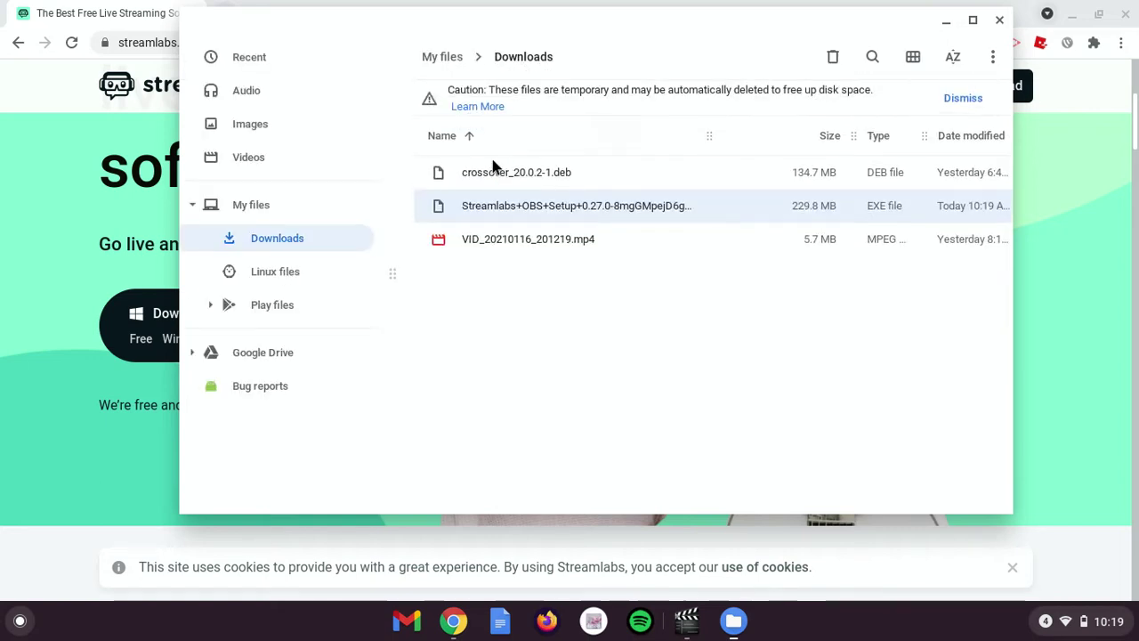
- Try running the Streamlabs setup .exe, dismiss the Windows-only warning, and minimize Files
double_click(501, 208)
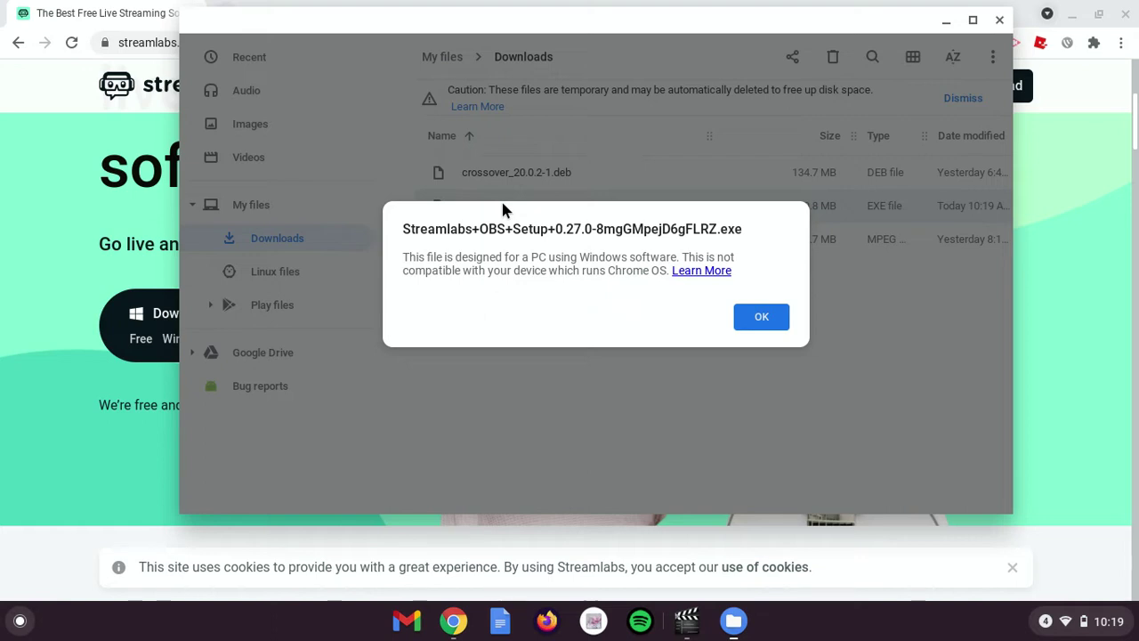
left_click(762, 321)
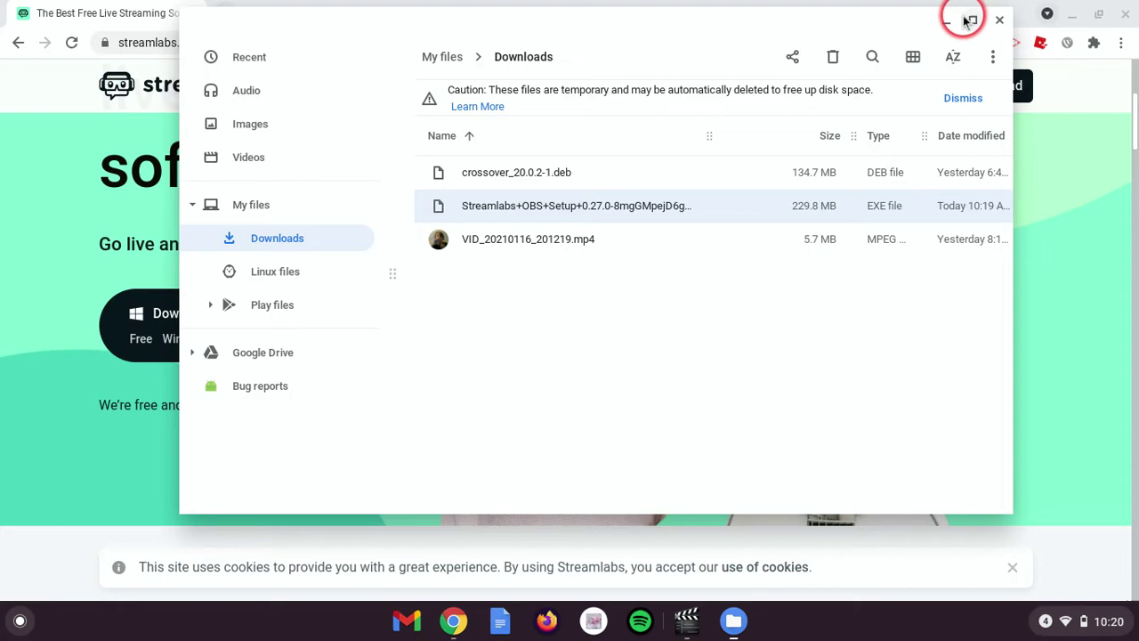
left_click(943, 23)
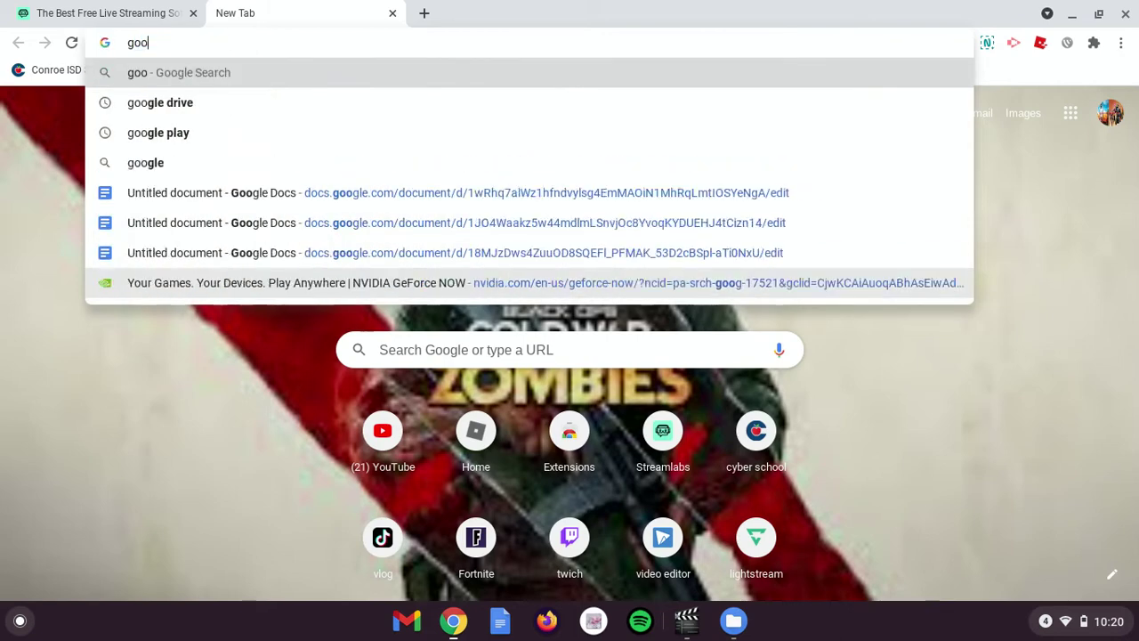
- Search Google for 'google play store' and open the Play Store from the results
type("gle ")
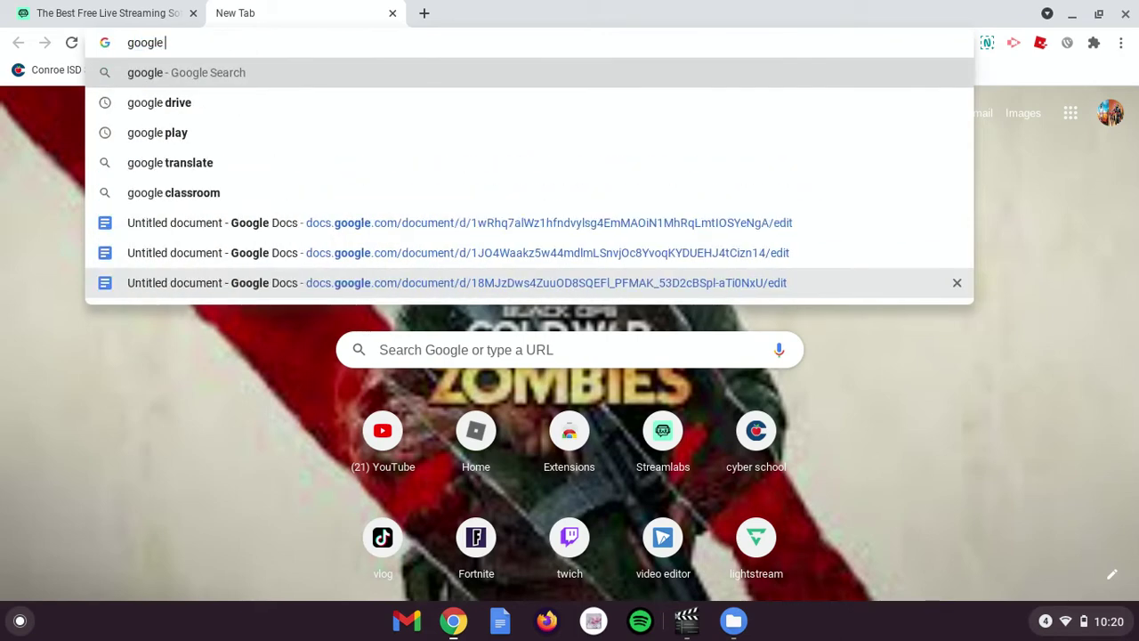
type("play")
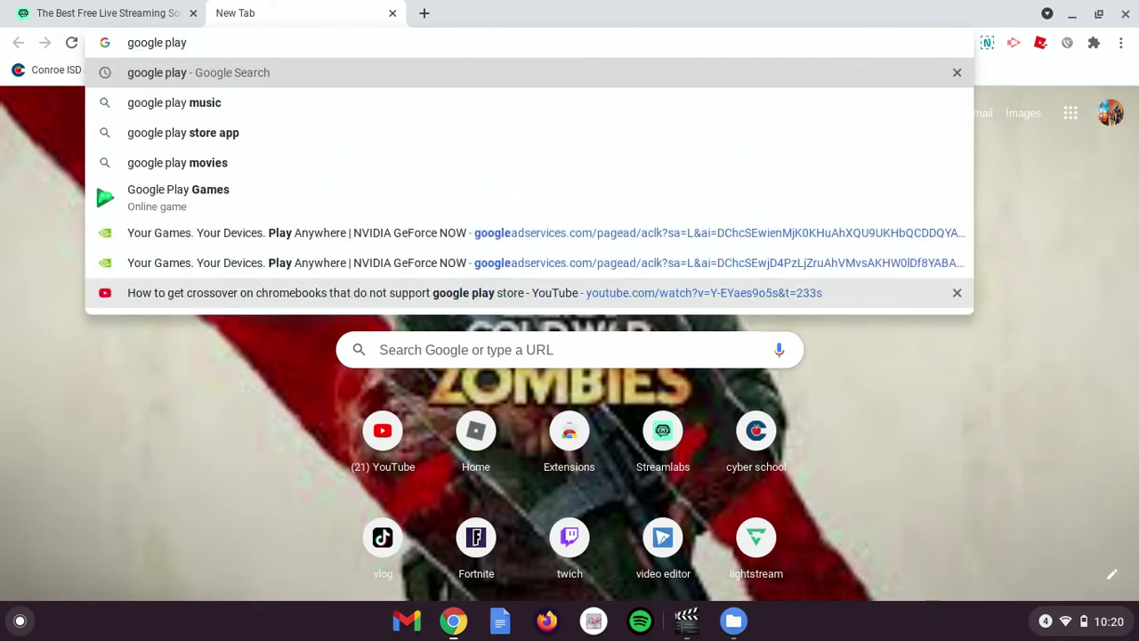
type(" s")
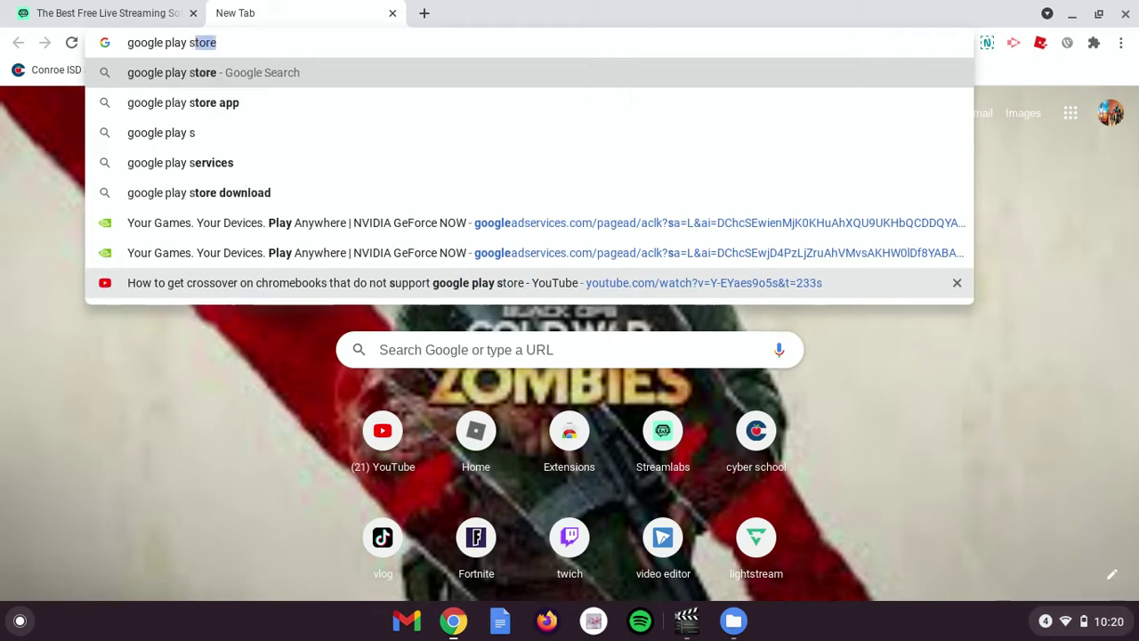
type("tore")
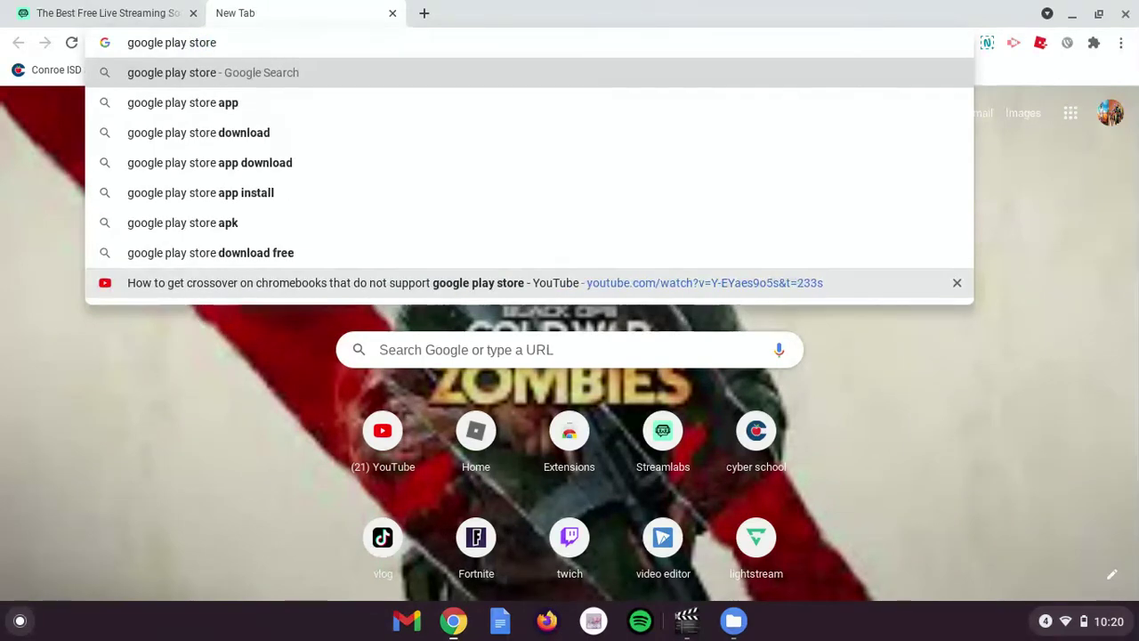
key("Return")
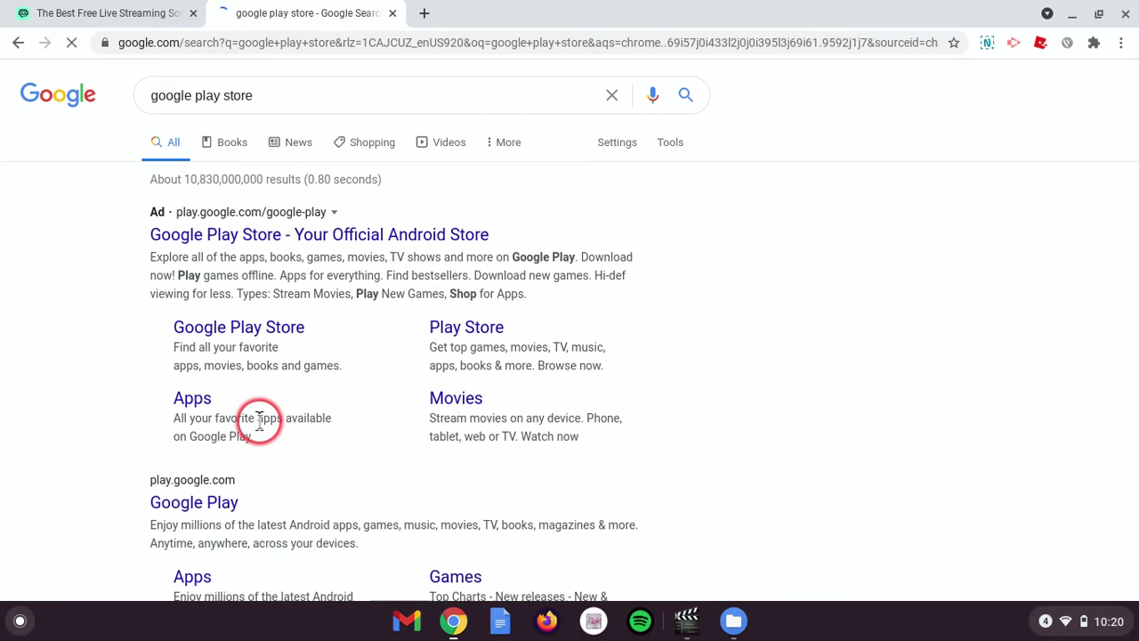
left_click(305, 233)
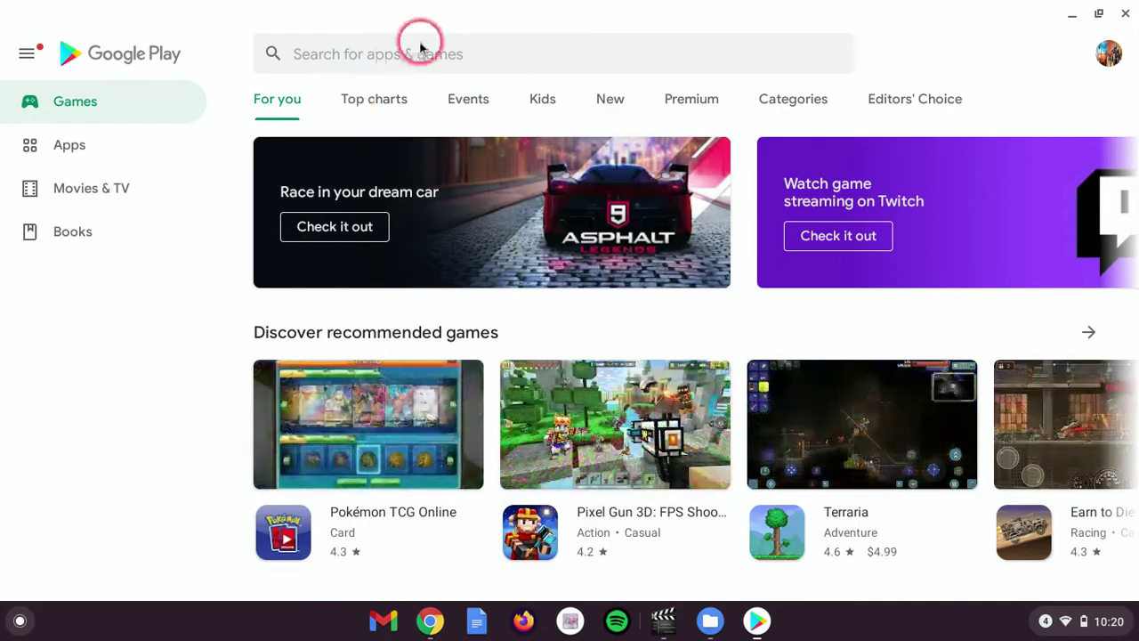
- Bring the Play Store to the front from the launcher's app list
left_click(20, 620)
scroll(285, 566, "down", 2)
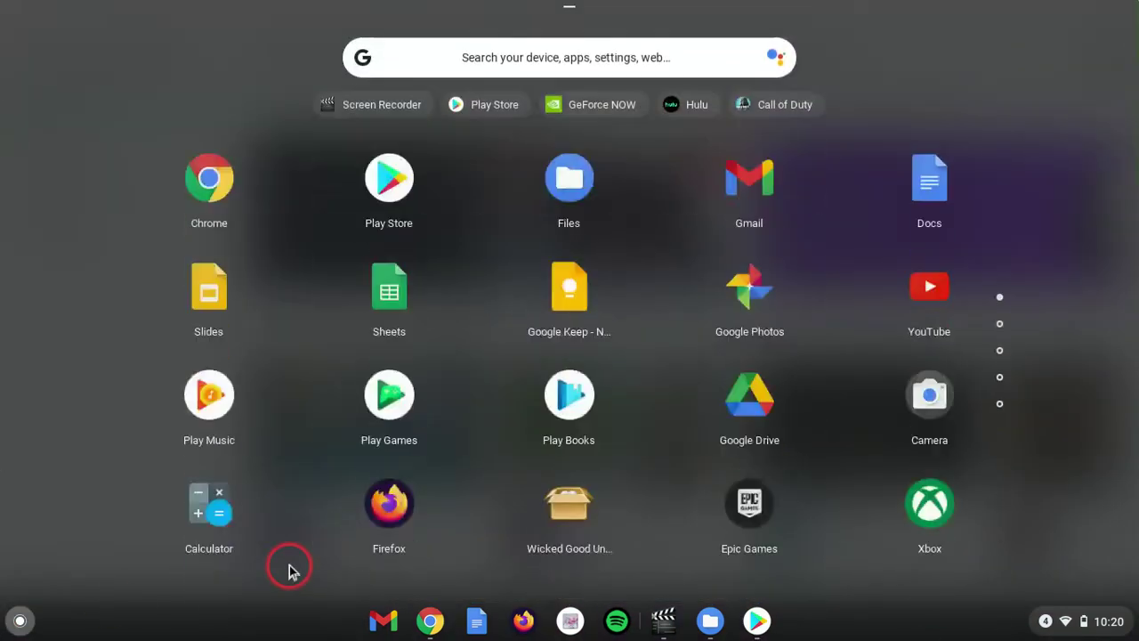
left_click(373, 225)
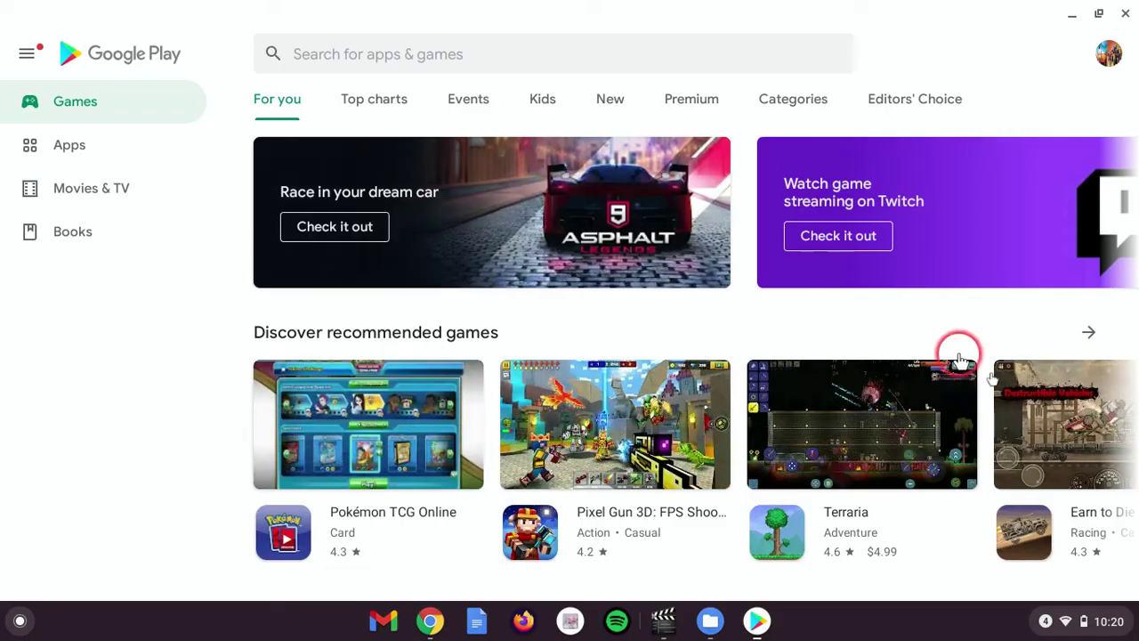
- Open the Chrome OS Settings app from the quick settings panel
left_click(1130, 614)
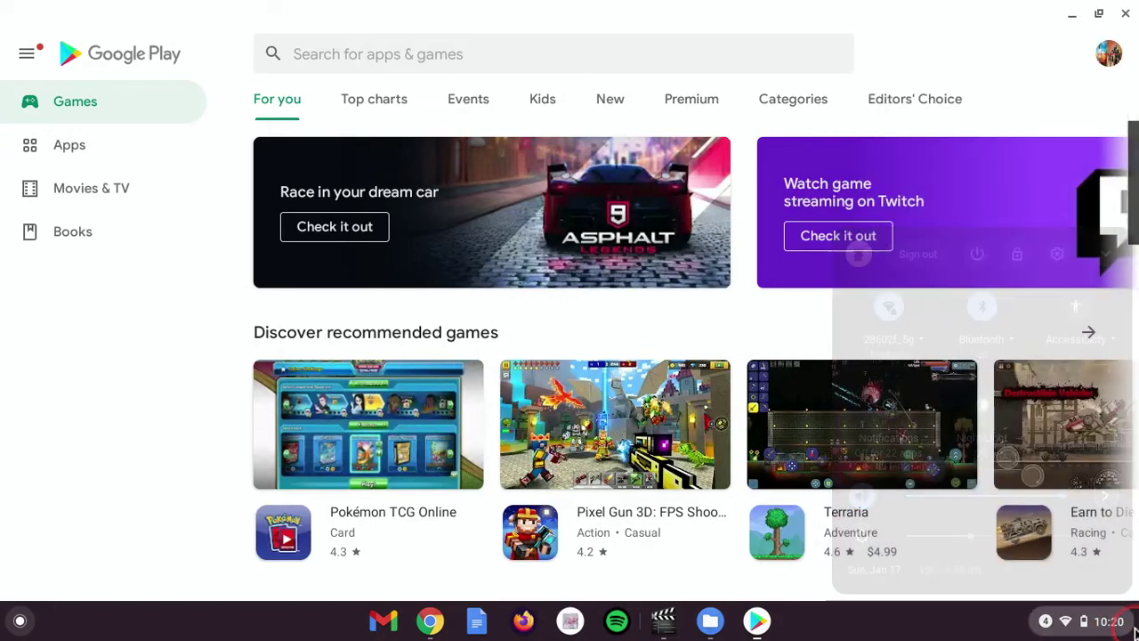
left_click(953, 626)
left_click(1130, 623)
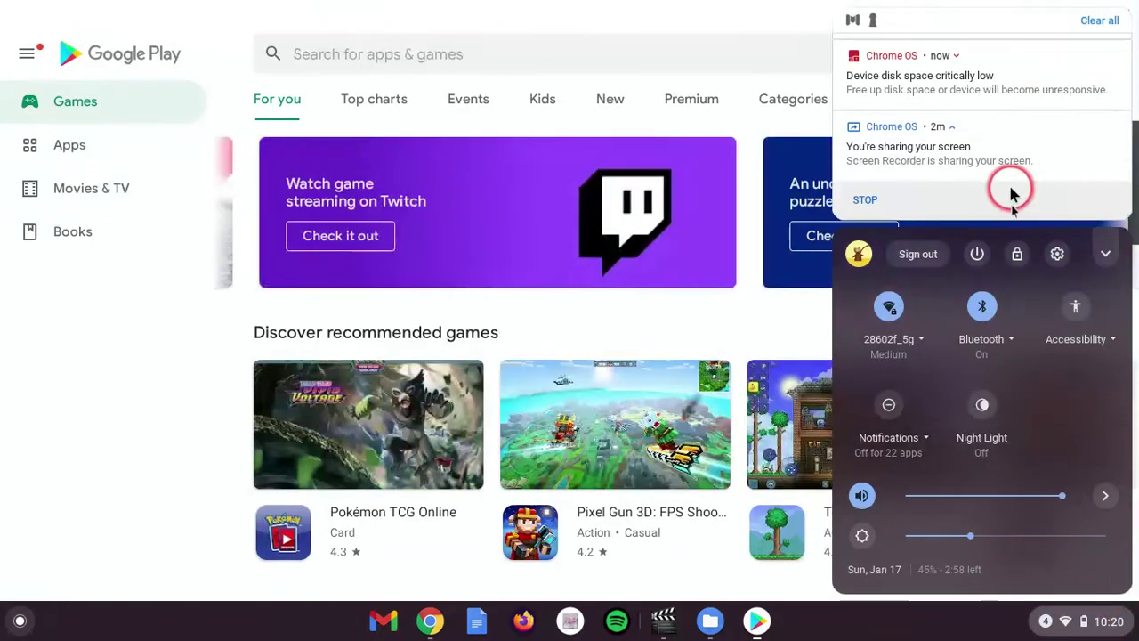
left_click(1055, 251)
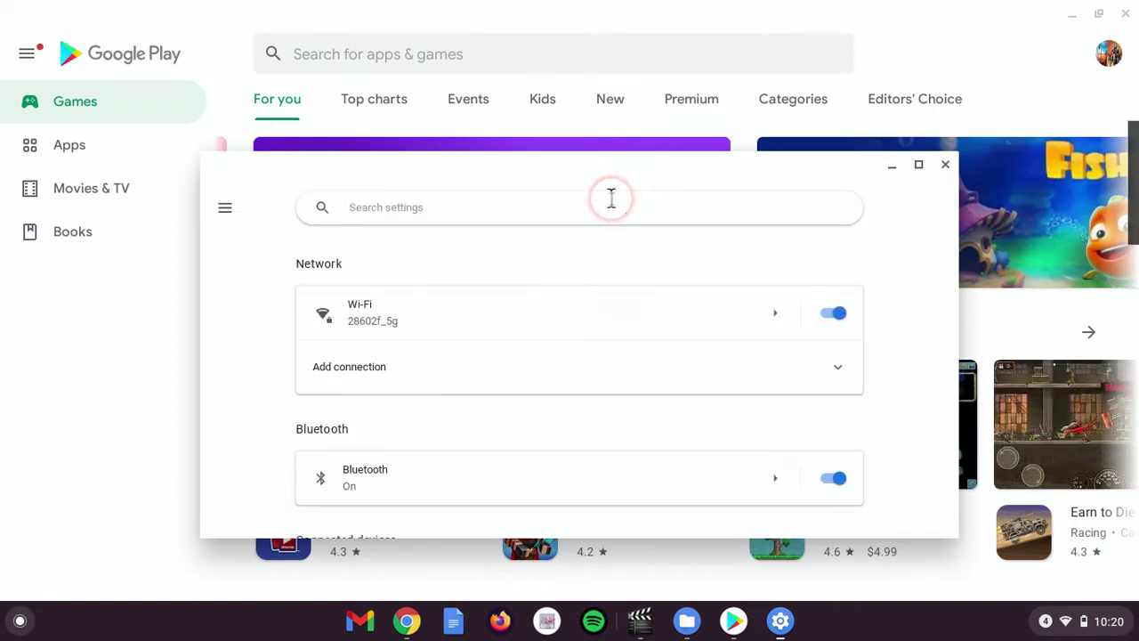
- Search Settings for 'google play' and open the Google Play Store settings page
type("goog")
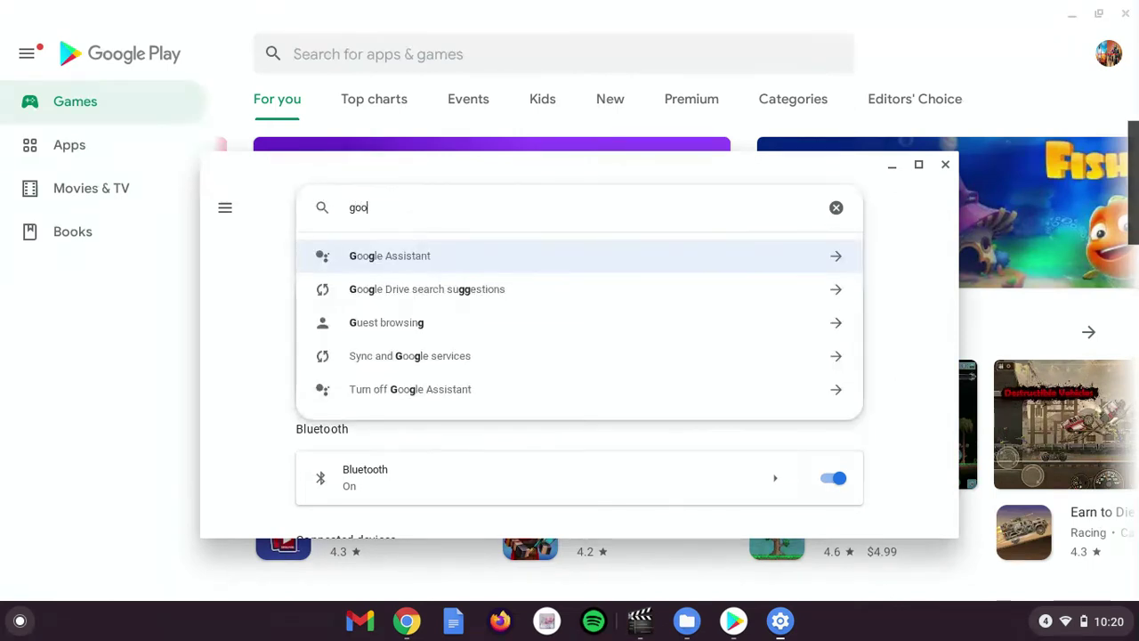
type("le ")
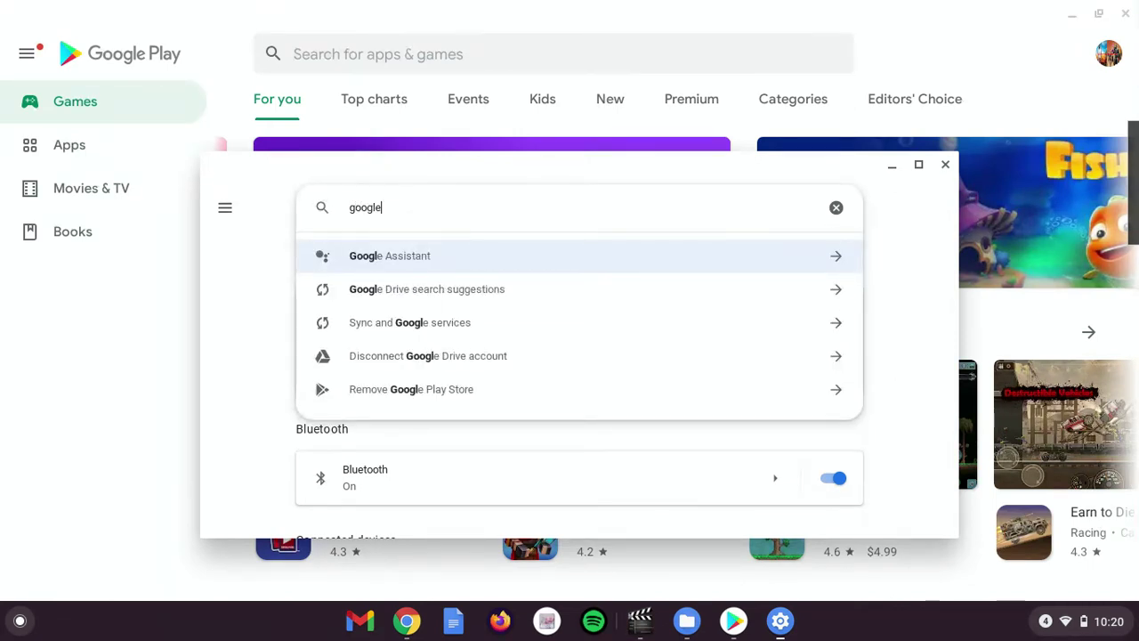
type("pla")
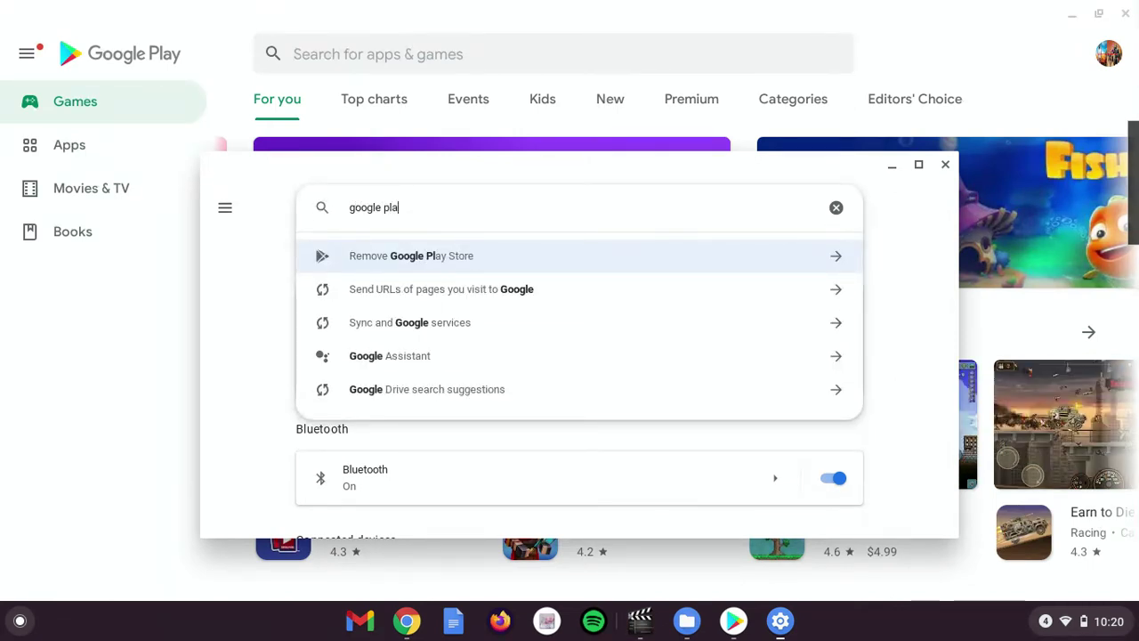
type("y")
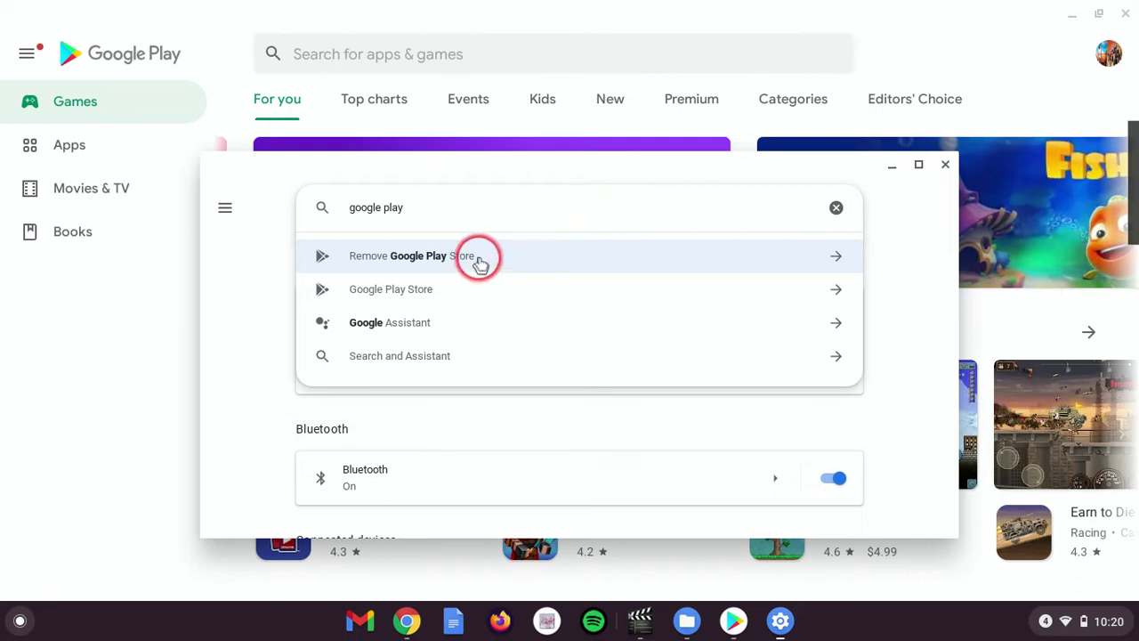
left_click(412, 300)
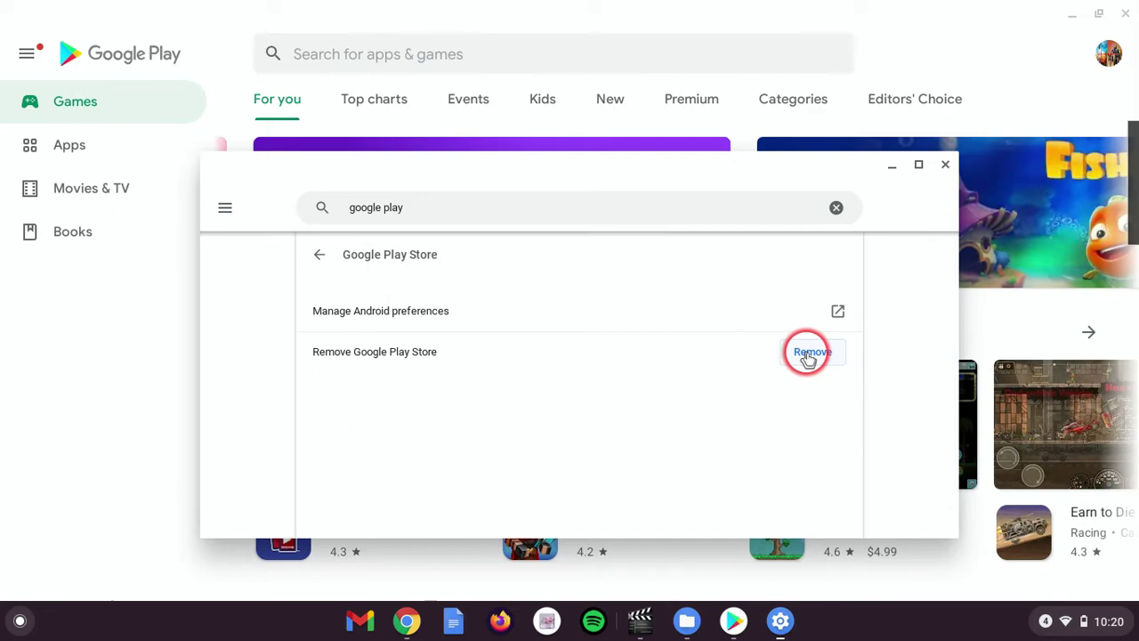
- Close Settings and search the Play Store for 'crossover' using the suggestion after typing 'coss'
left_click(944, 167)
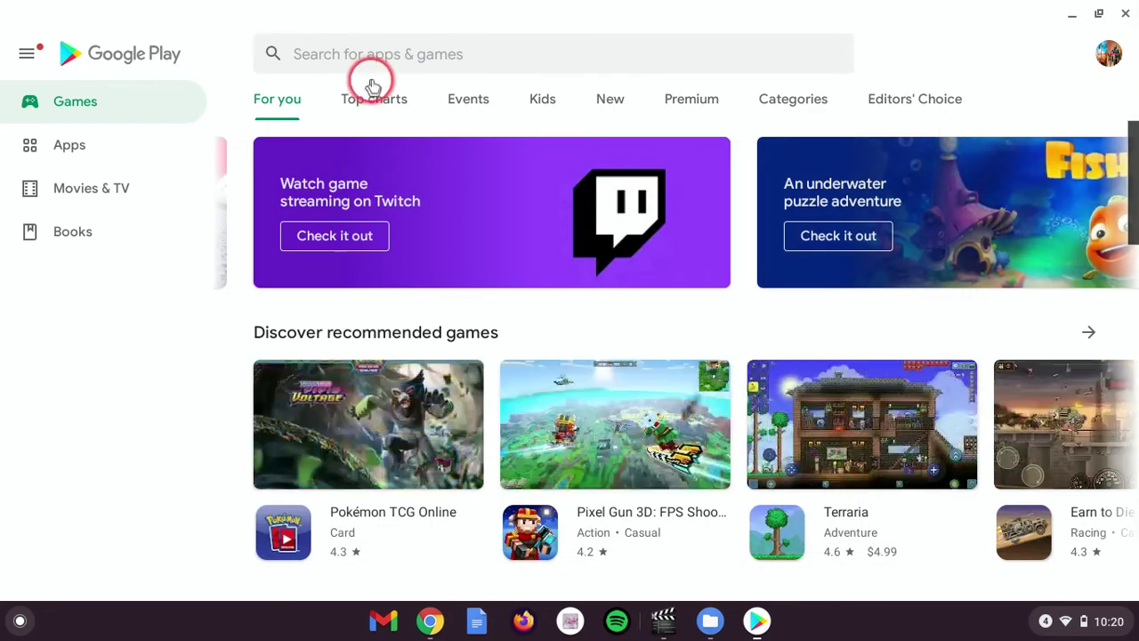
left_click(428, 49)
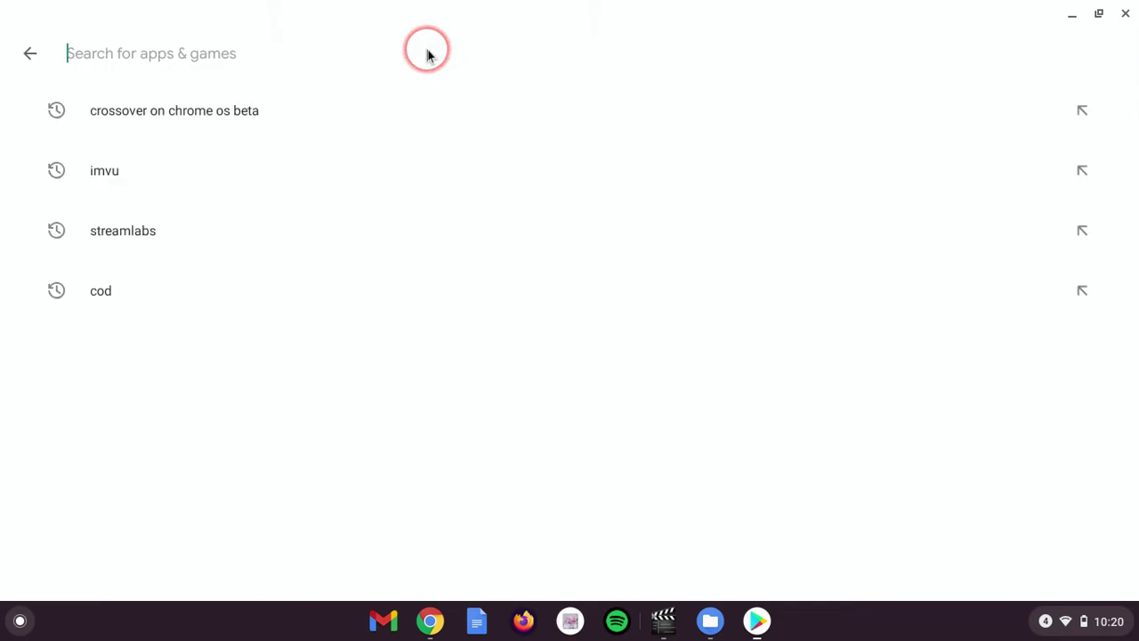
type("c")
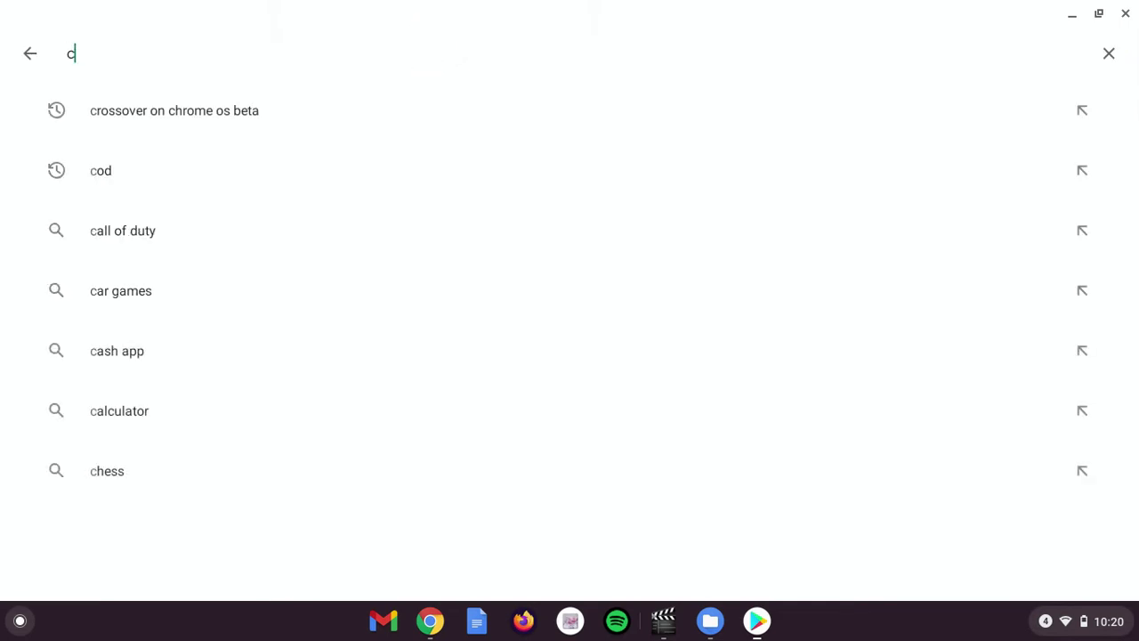
type("oss")
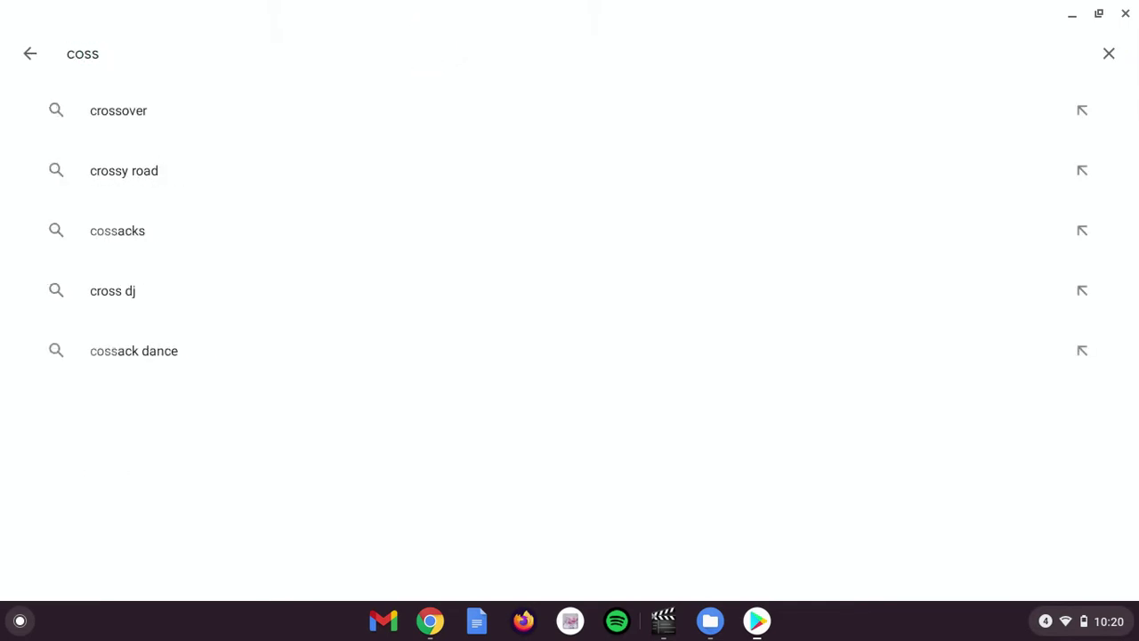
left_click(159, 116)
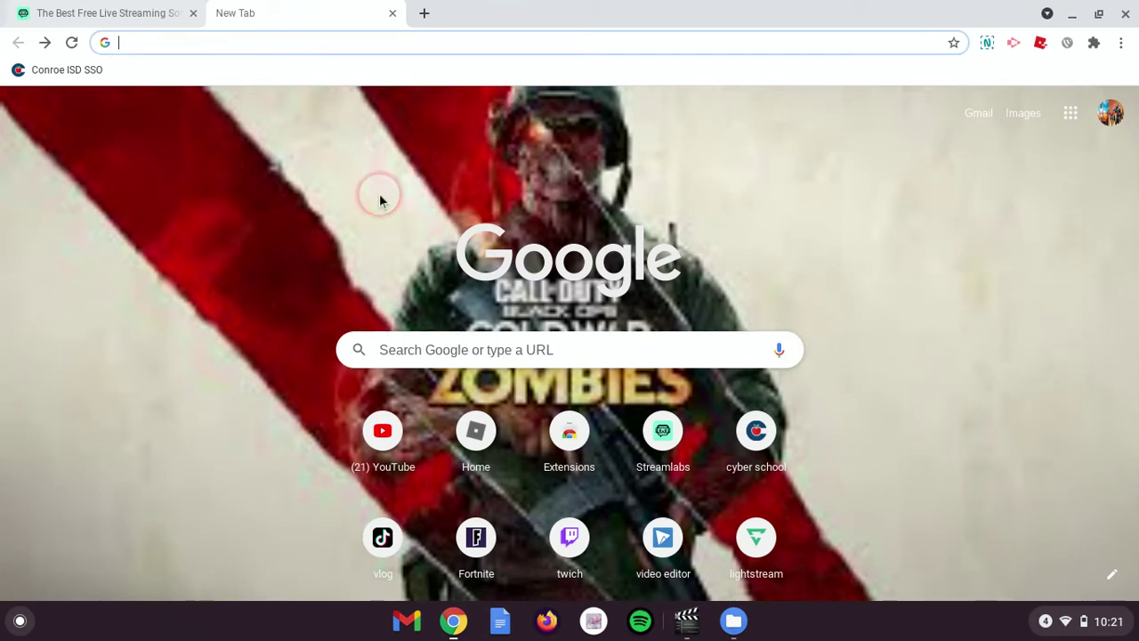
- Search the web for 'google play store' from the new tab's address bar
type("goog")
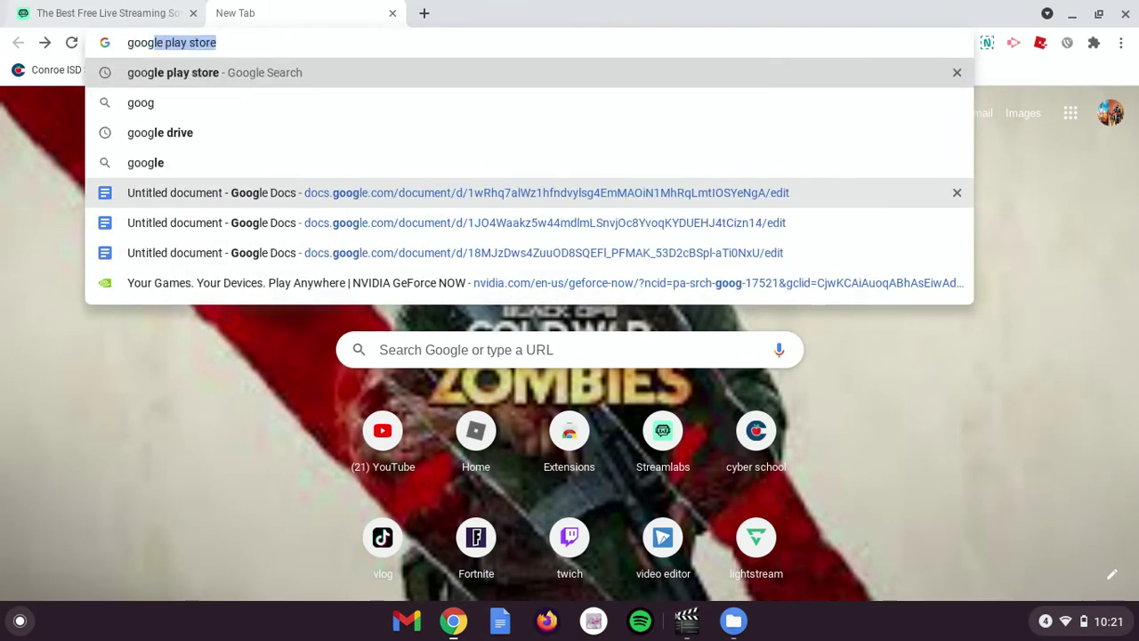
type("le")
key("Return")
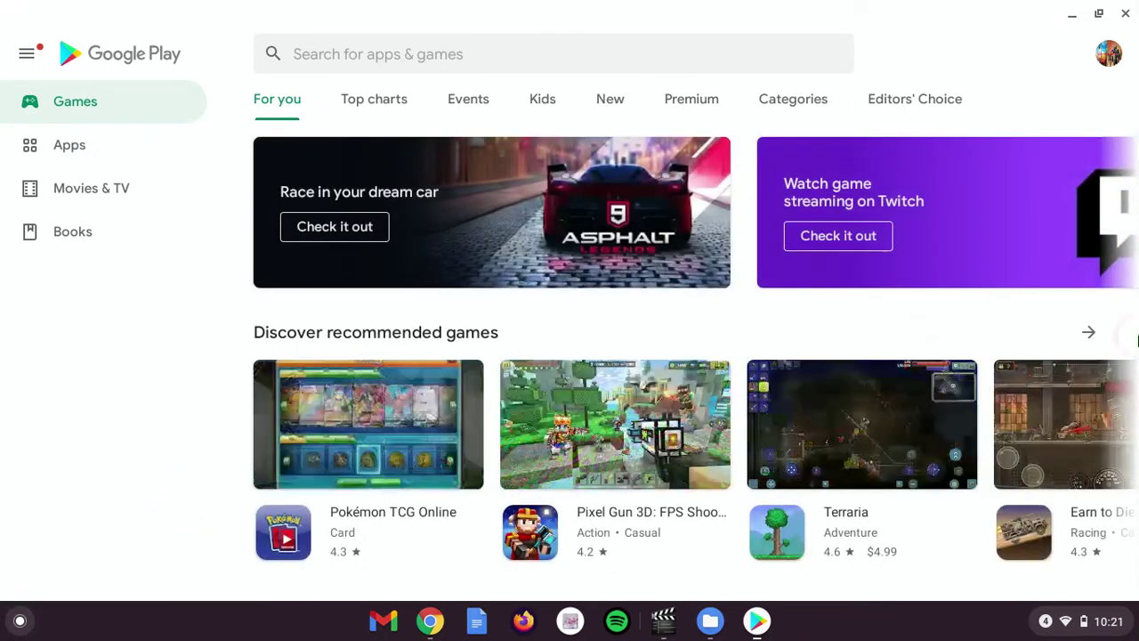
- Type 'crossover o' in the Play Store search bar to list CrossOver on Chrome OS suggestions
left_click(578, 55)
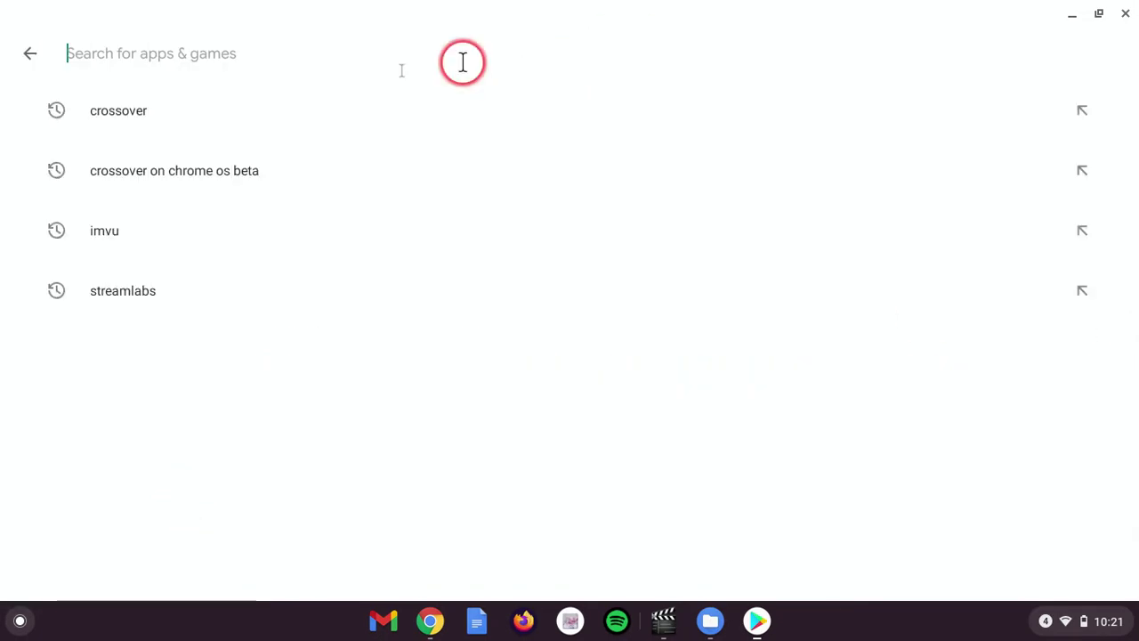
type("cross")
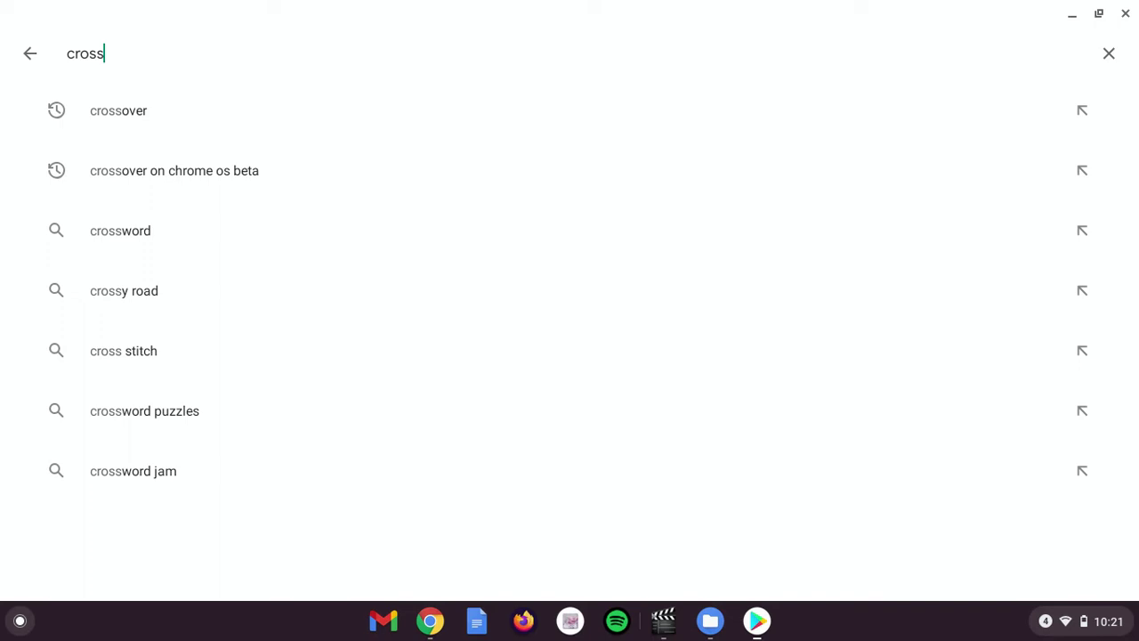
type("over")
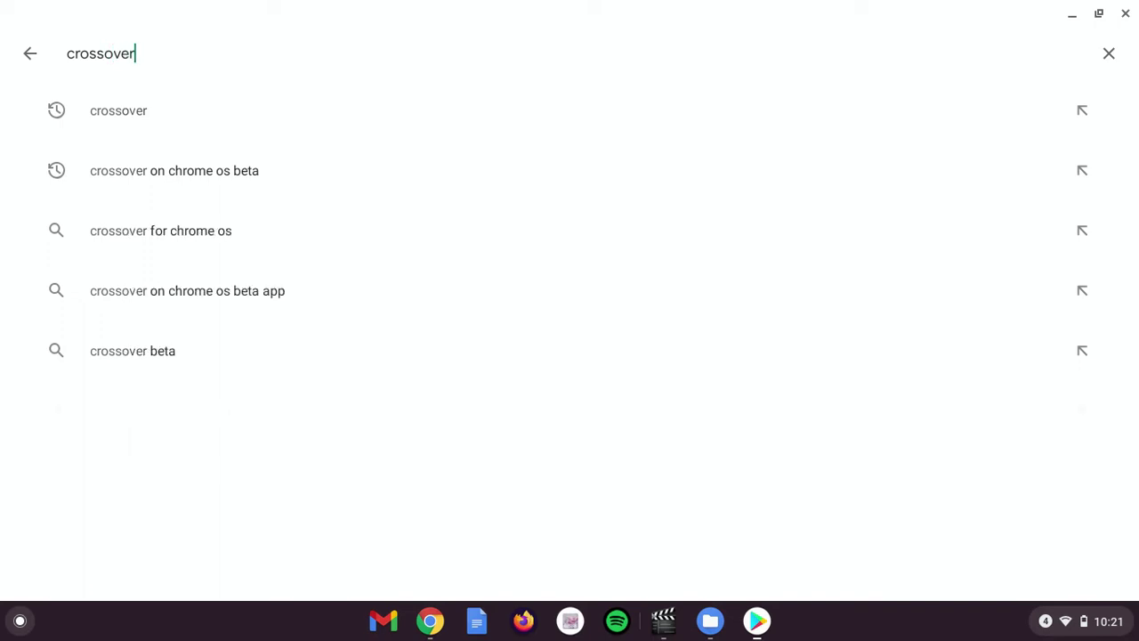
type(" on ch")
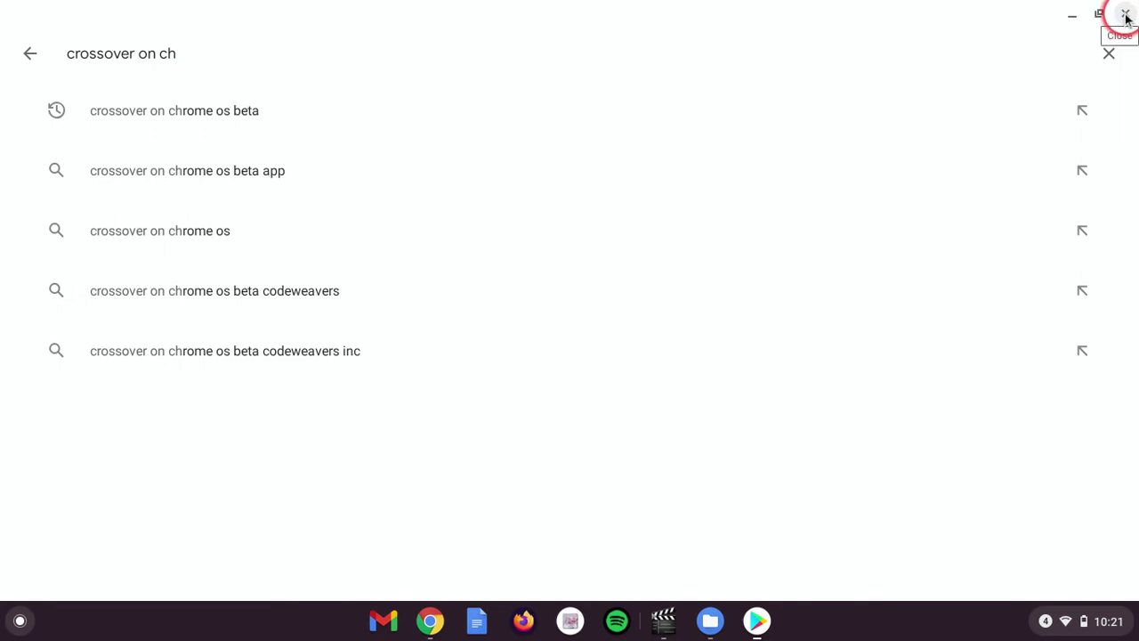
- Find the CrossOver on Chrome OS Beta APK via a Chrome search and download it (96 MB) from APKPure
left_click(1073, 16)
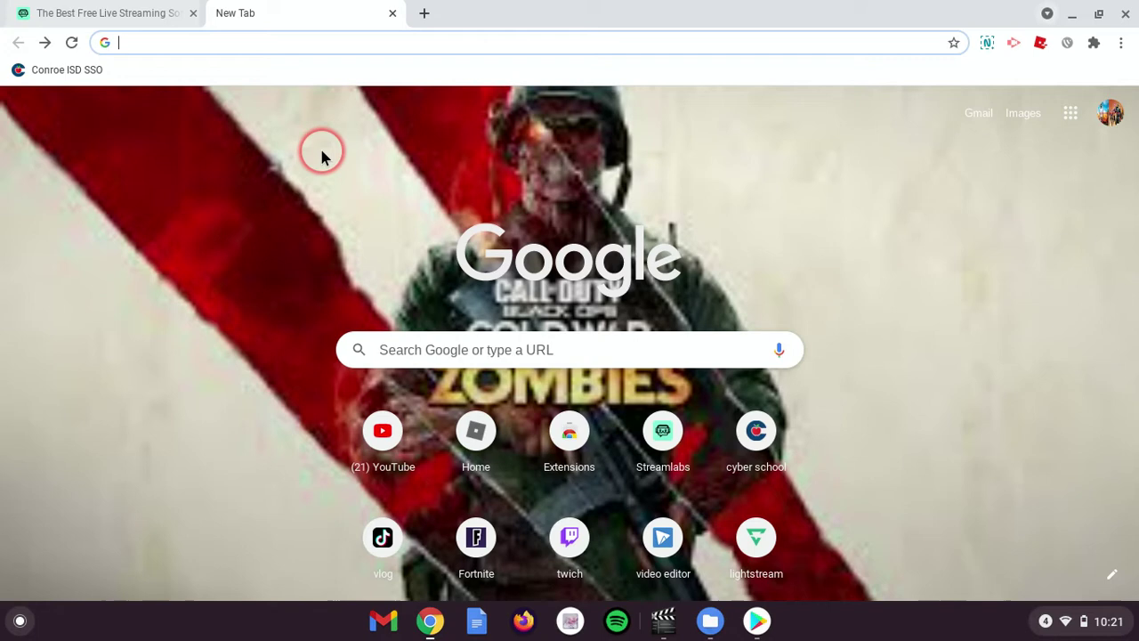
type("crosso")
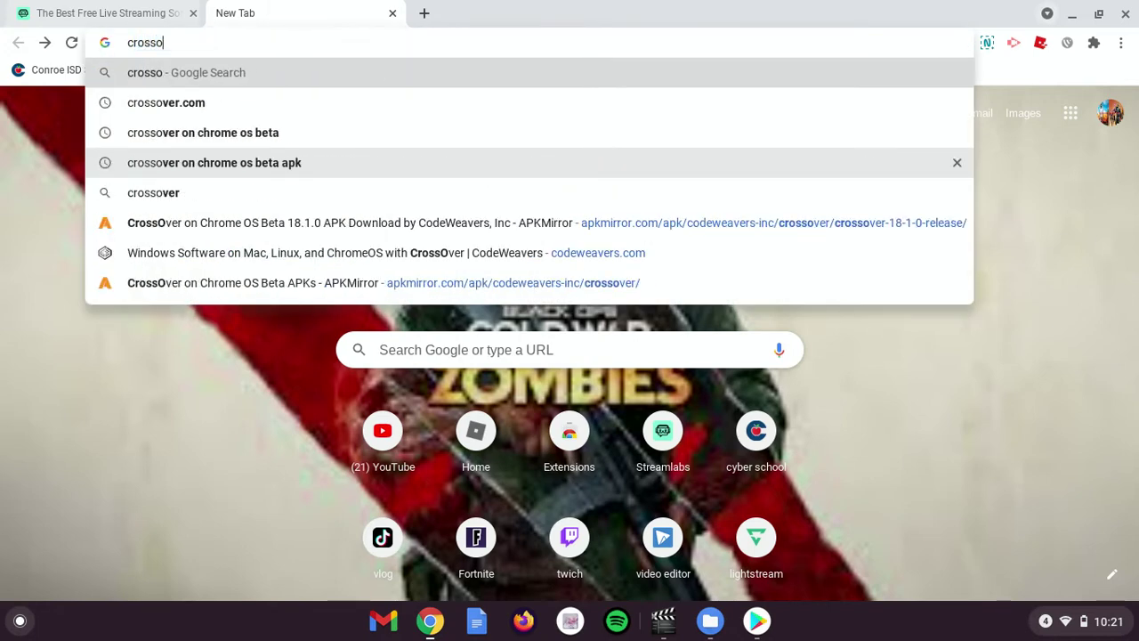
type("ver")
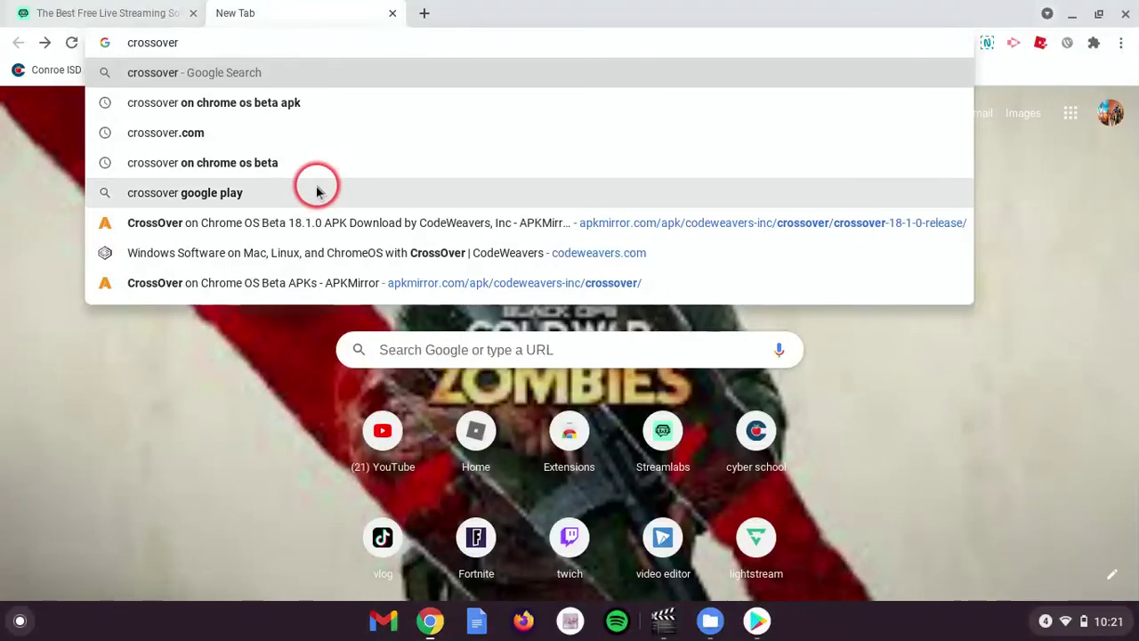
left_click(302, 98)
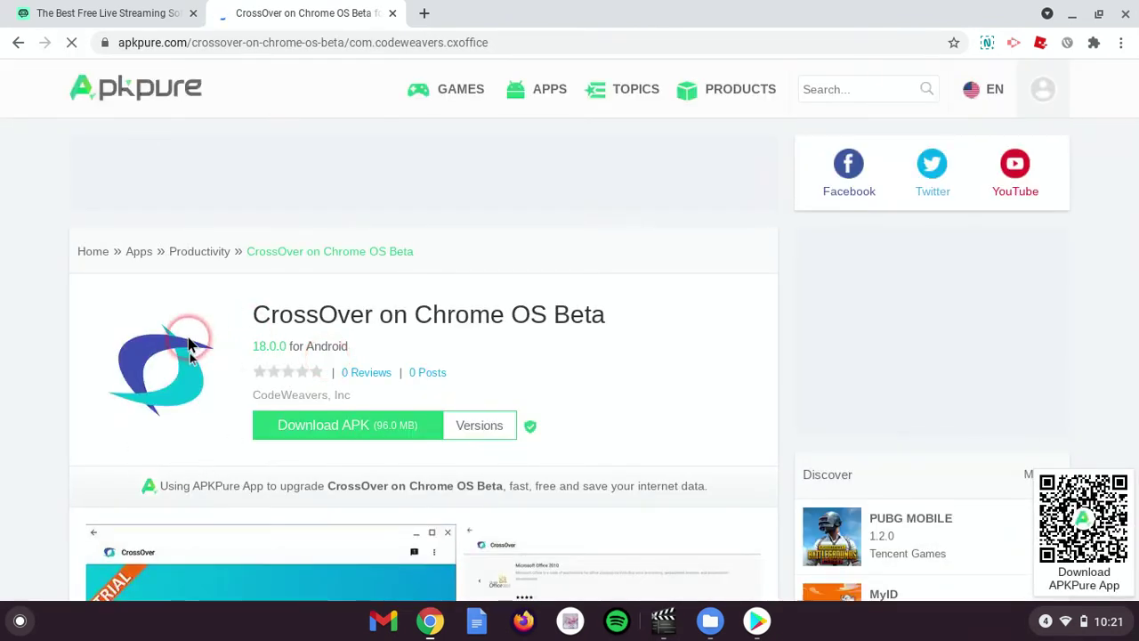
left_click(420, 424)
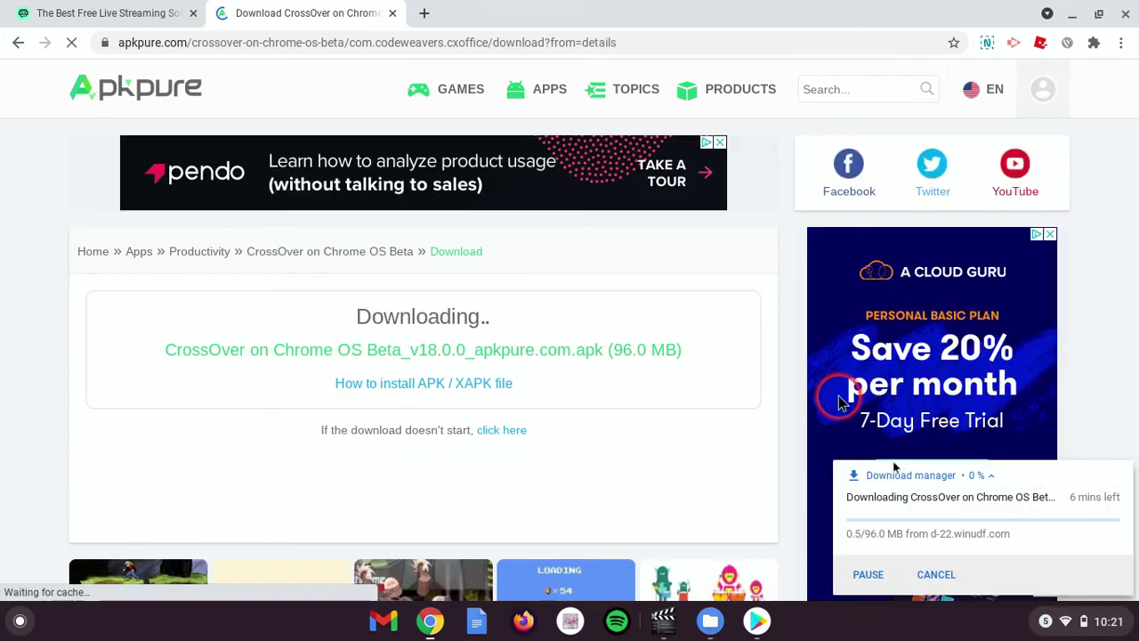
left_click(947, 577)
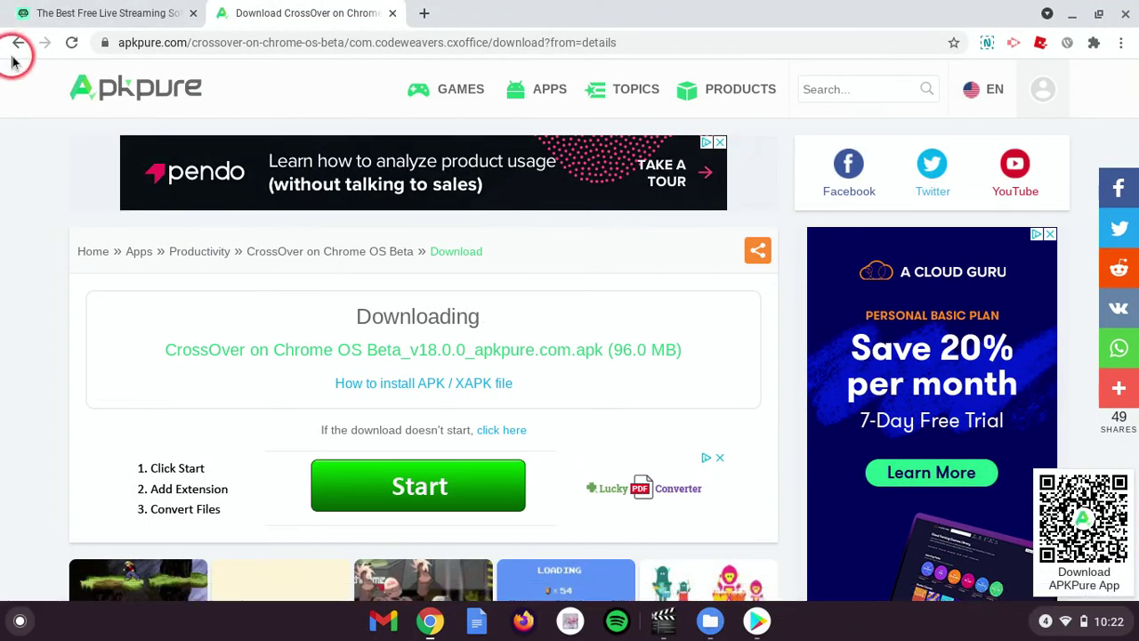
- Switch to the Streamlabs tab and open the screen recorder's Stop Recording window
left_click(79, 12)
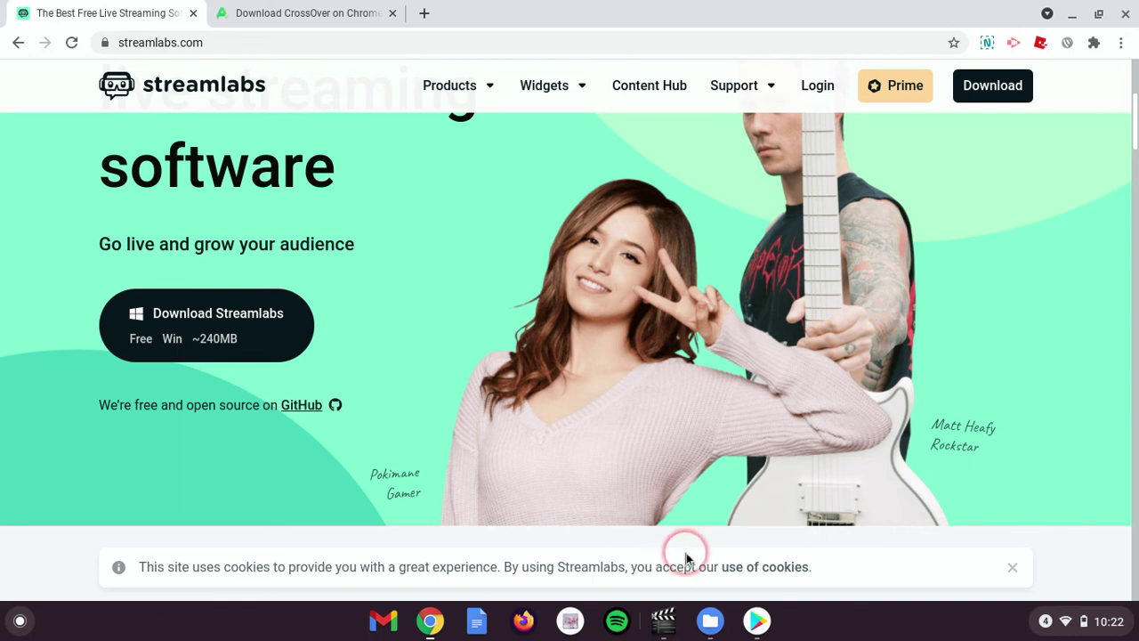
left_click(663, 620)
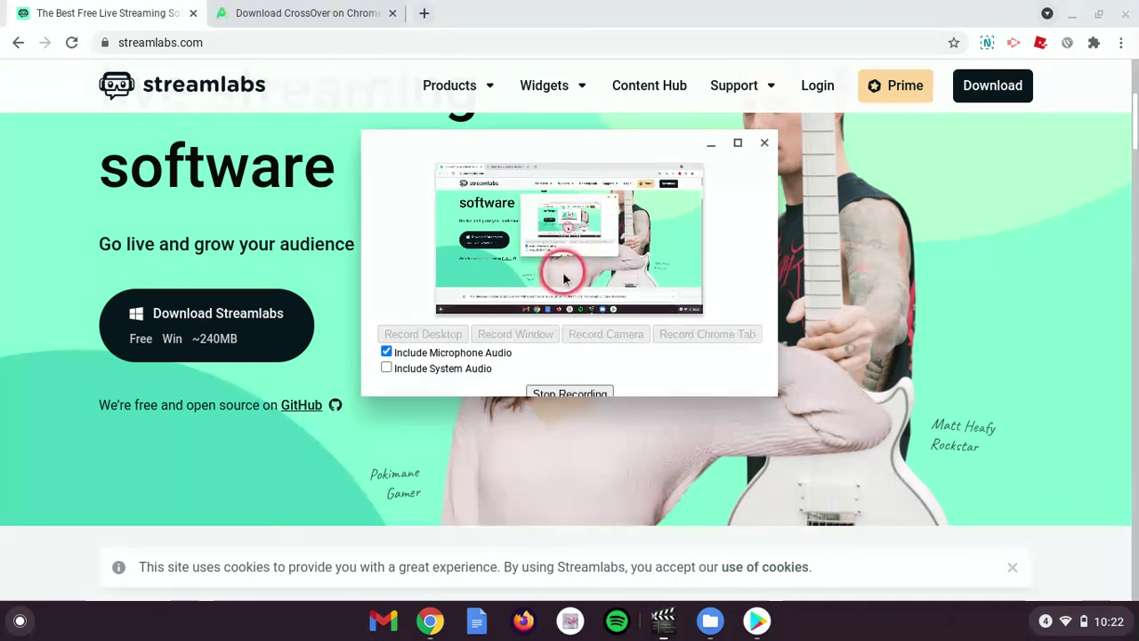